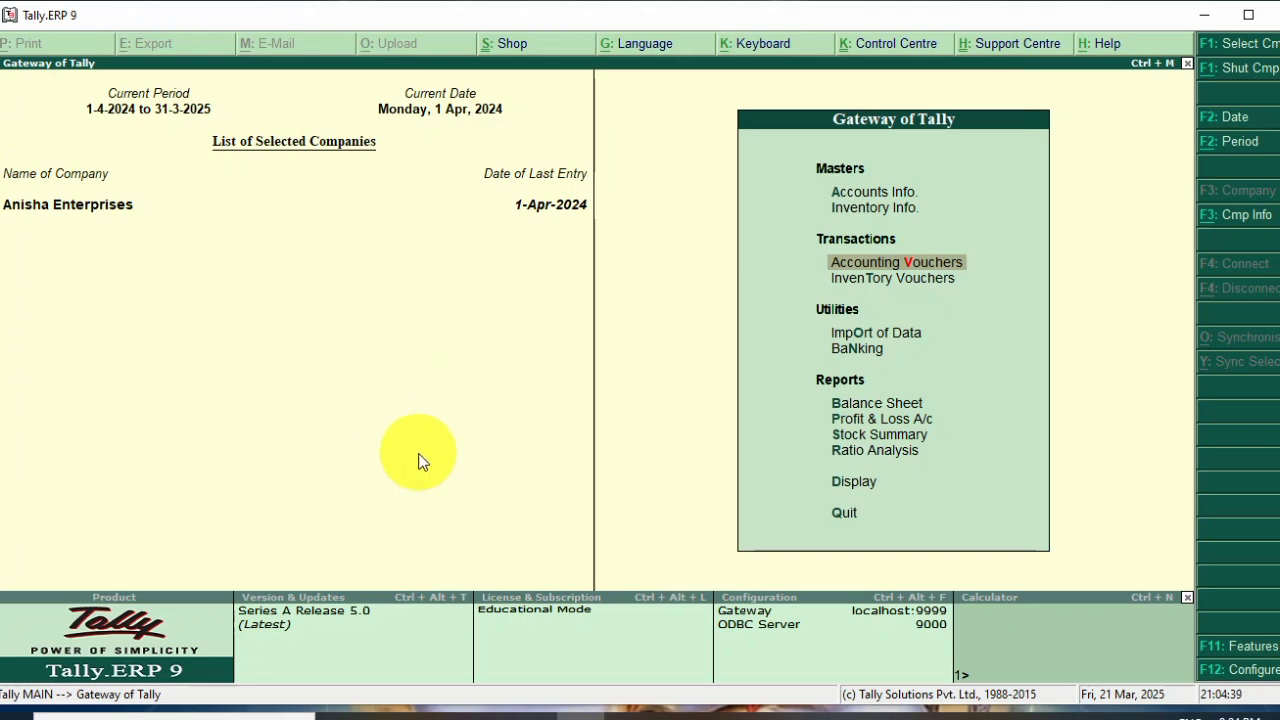
key("Down")
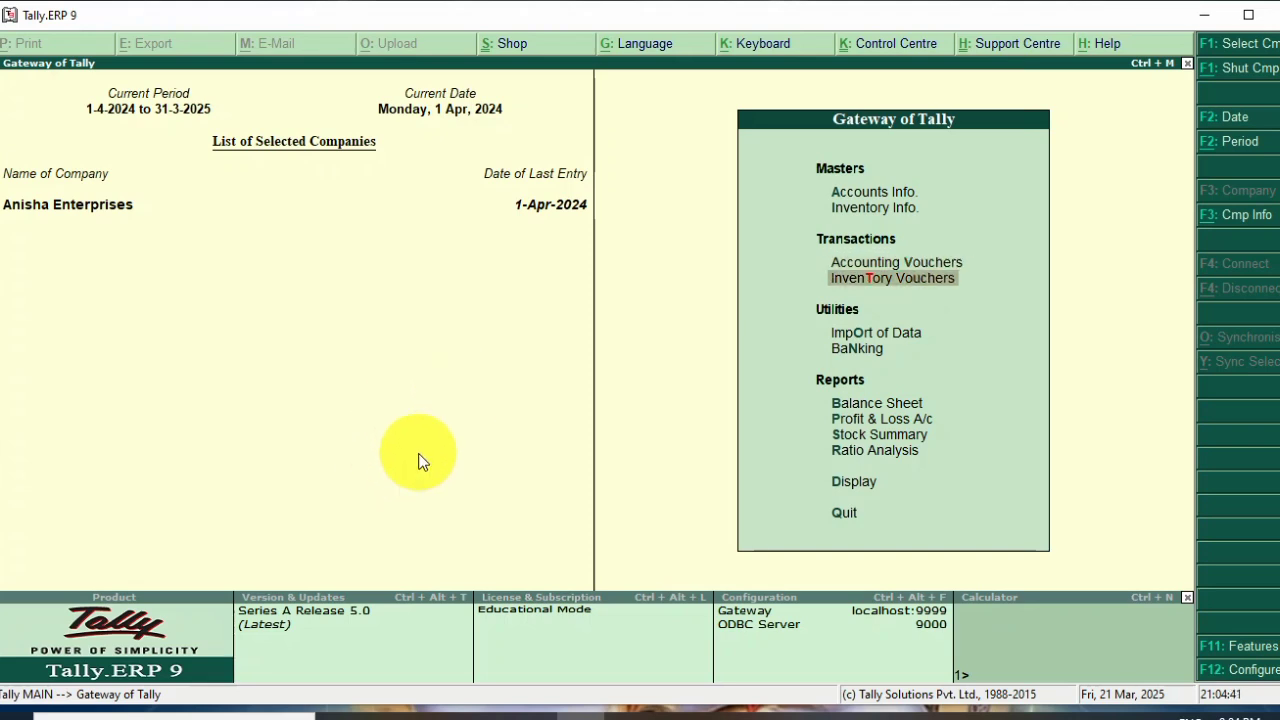
key("Up")
key("Up")
key("Down")
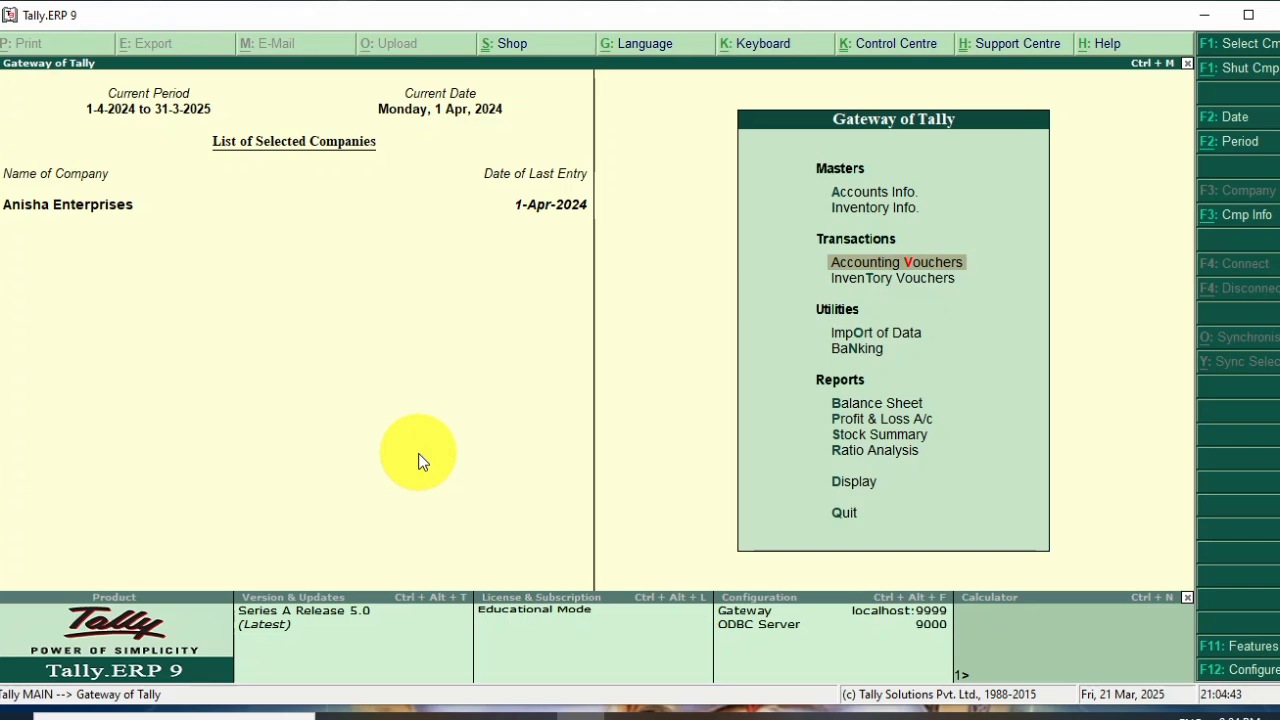
key("Return")
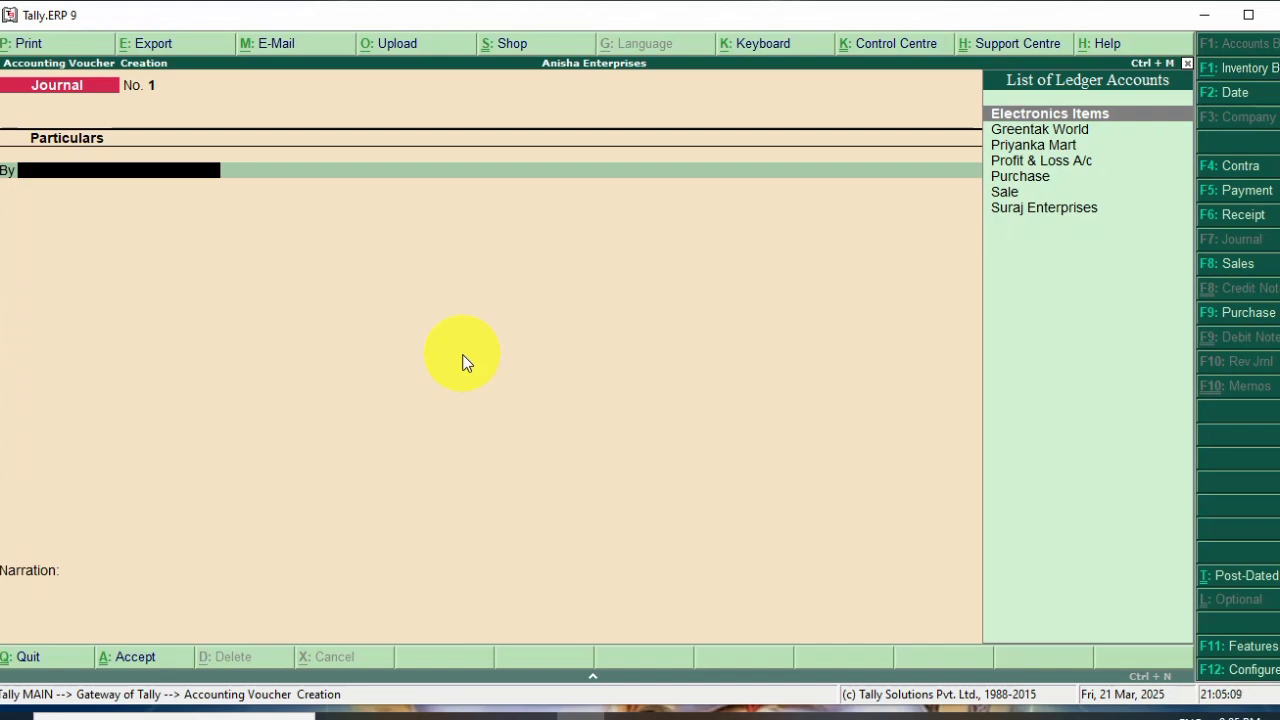
key("Escape")
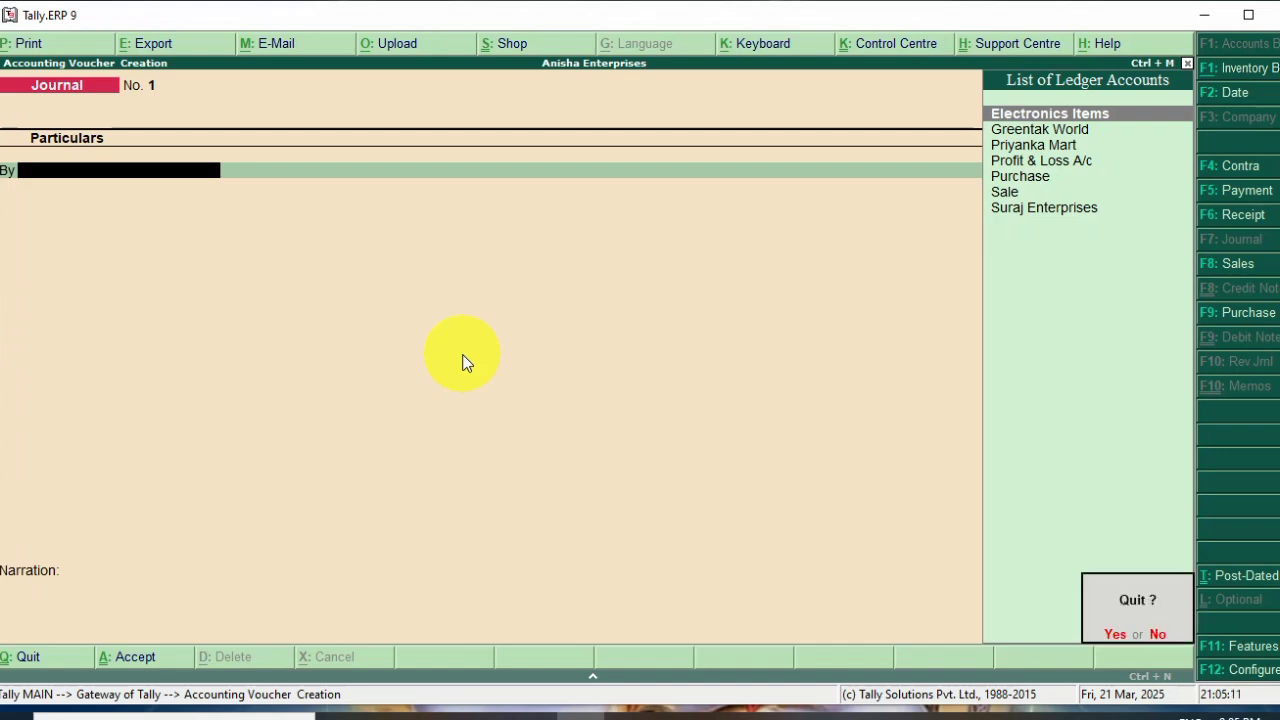
key("y")
Start a payment accounting voucher with Cash as the account
key("Return")
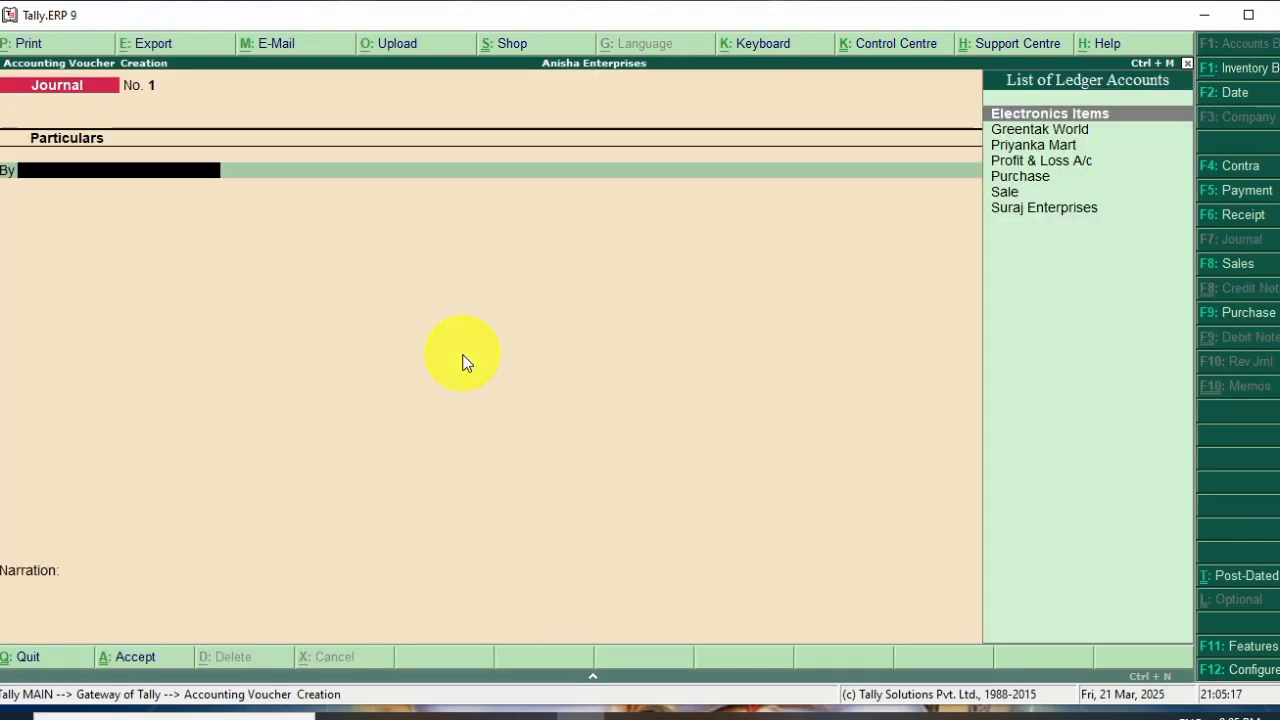
key("F5")
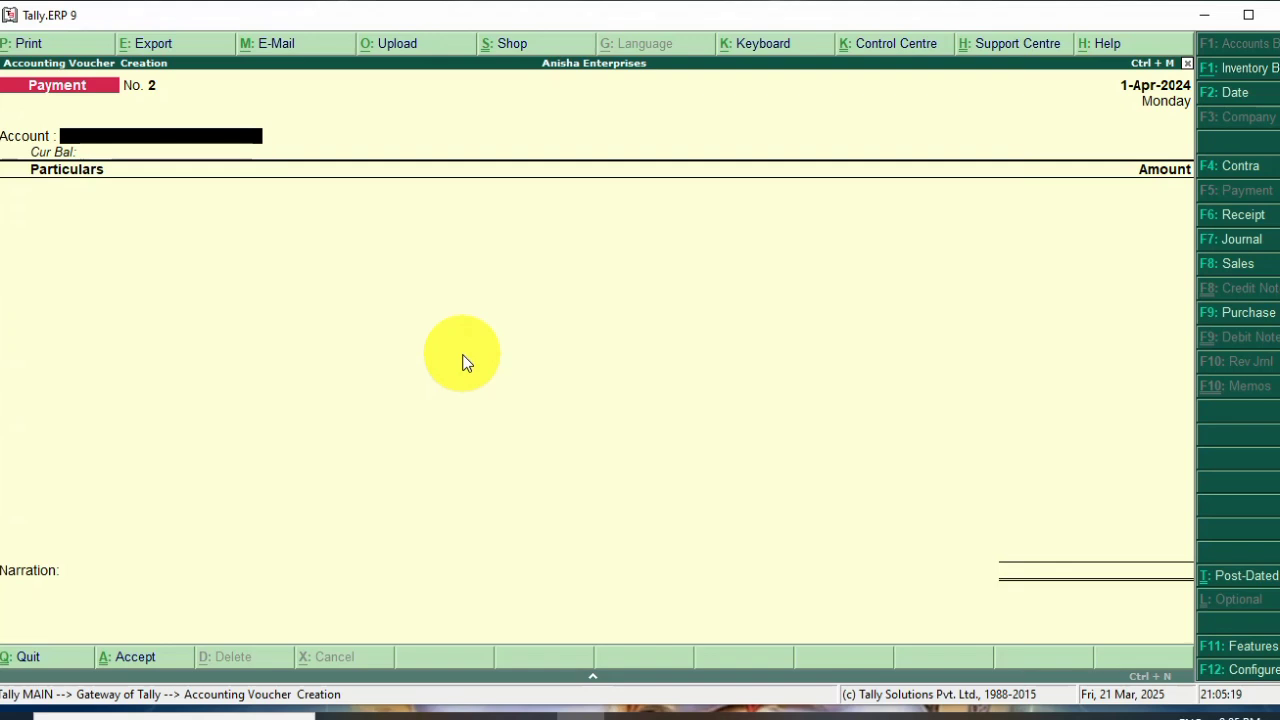
type("Cas")
key("Return")
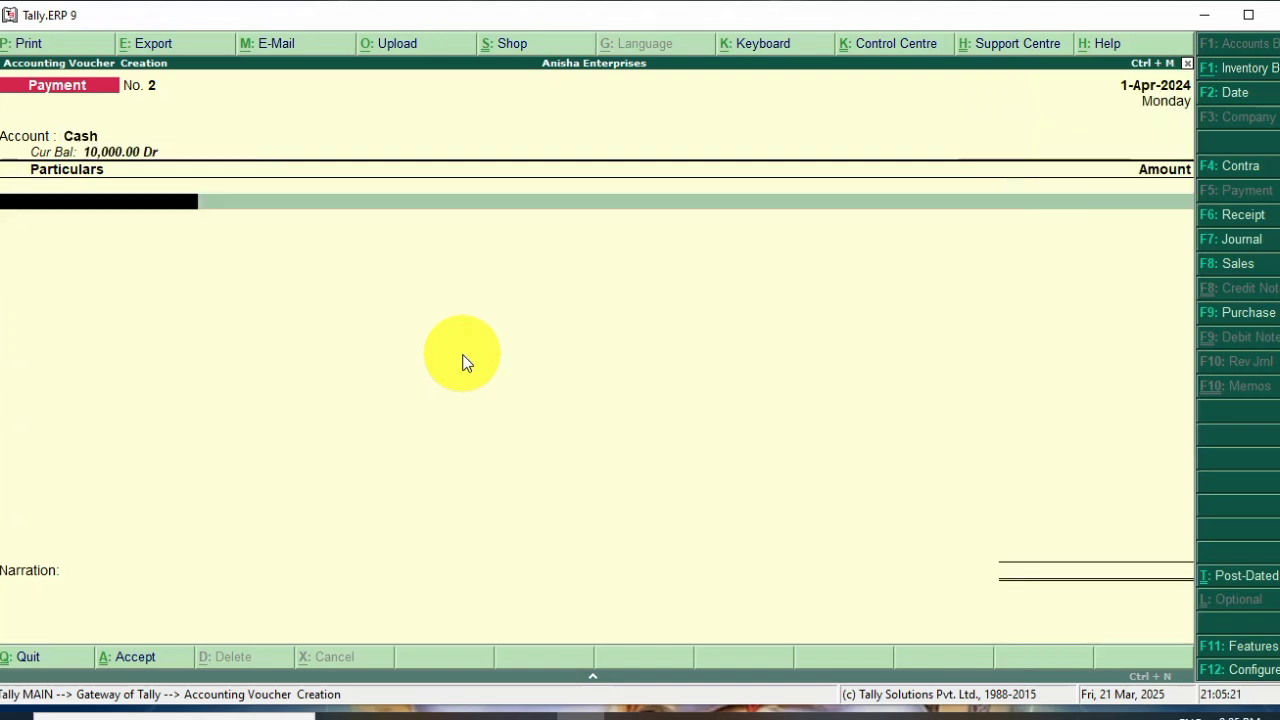
type("Ele")
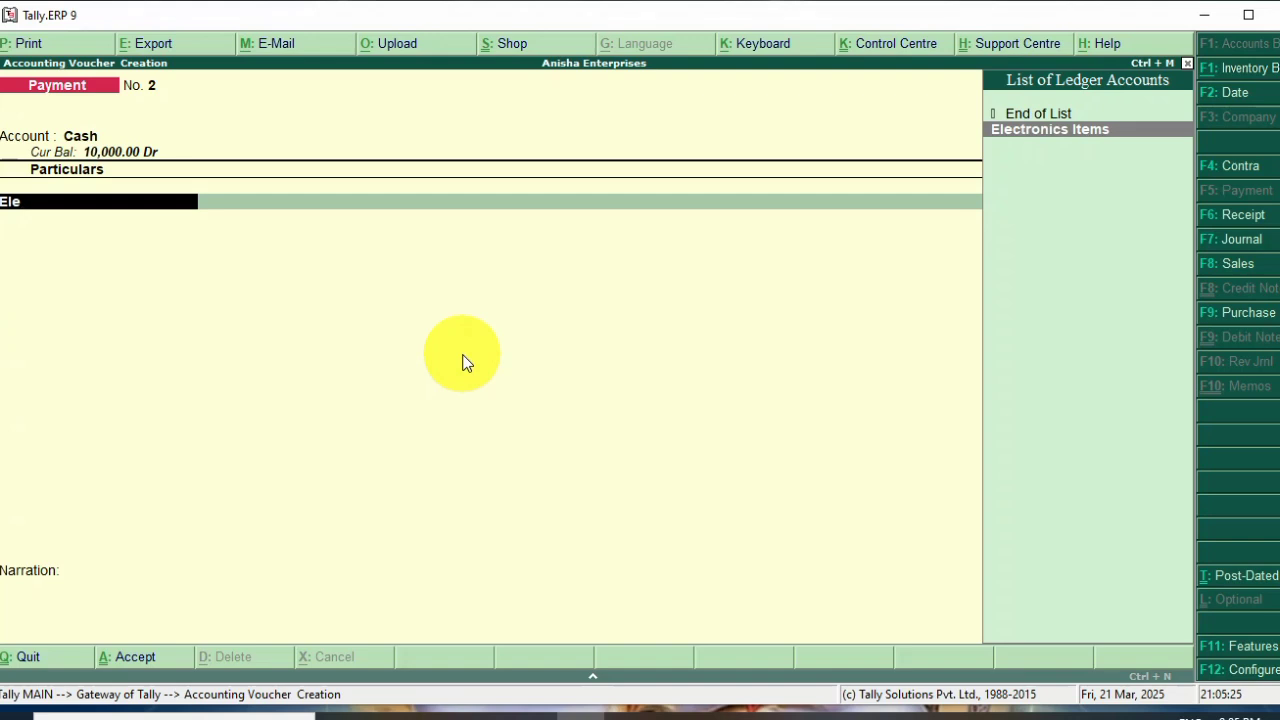
key("BackSpace")
key("BackSpace")
key("BackSpace")
Enter the Greentak World ledger in the payment voucher's particulars with an amount of 10,000
type("G")
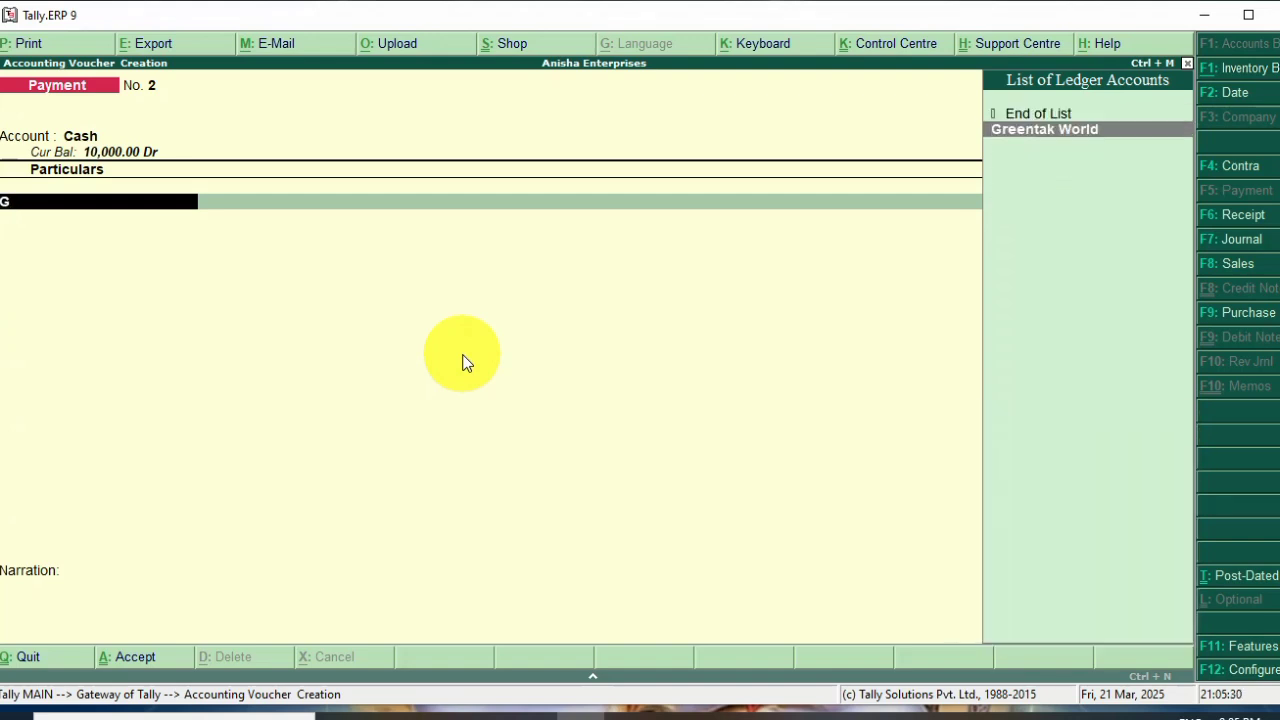
key("Return")
type("1")
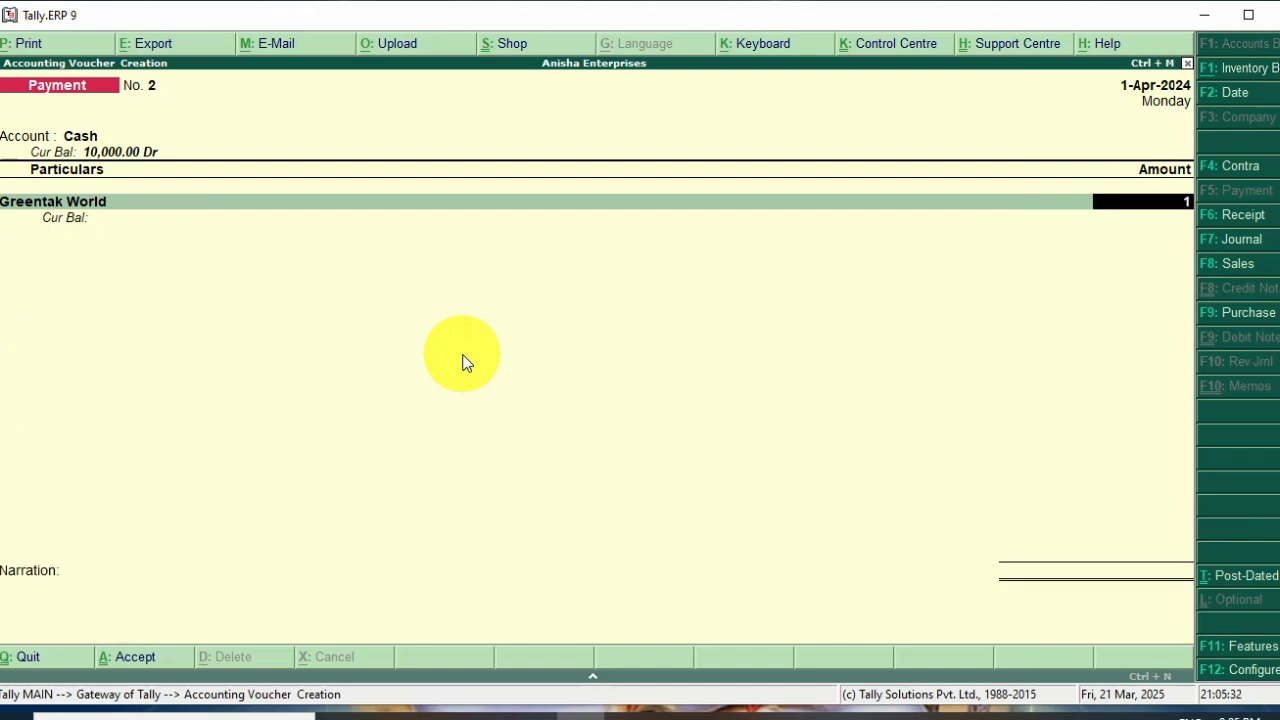
type("0,000000")
key("Return")
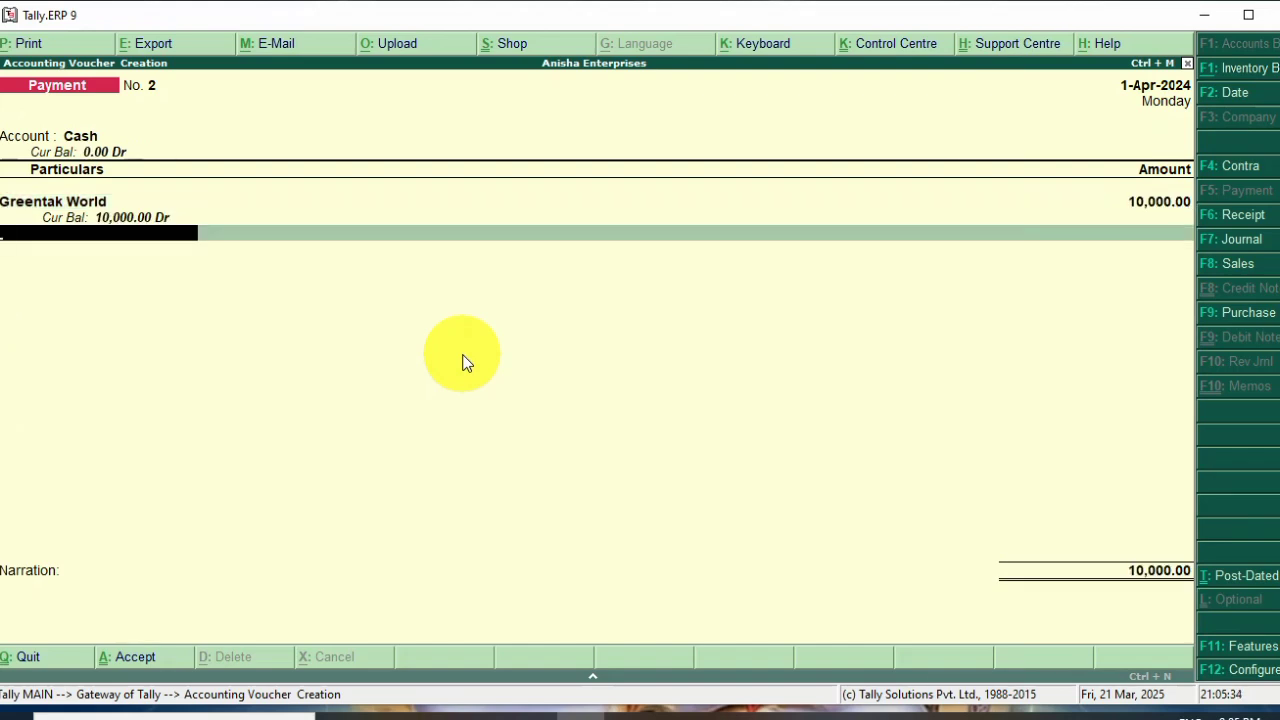
Add the narration "being cash paid ......", accept the payment voucher and leave voucher creation
key("Return")
type("bei")
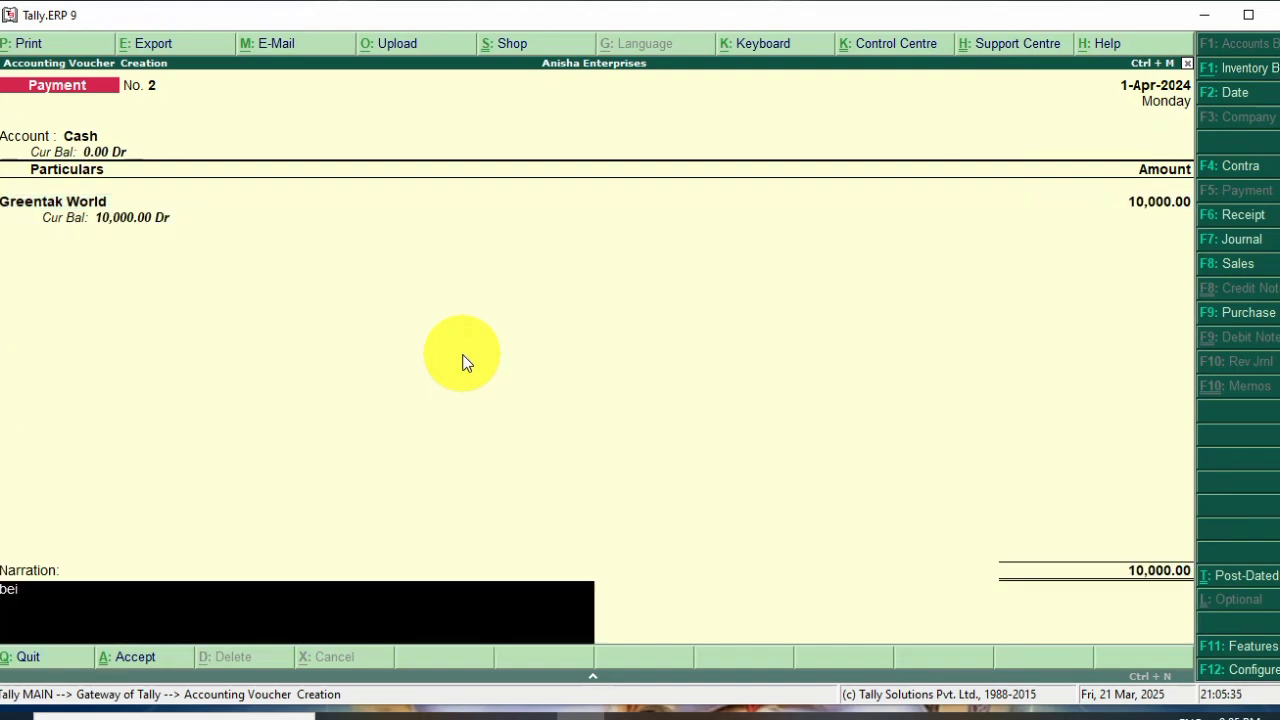
type("ng cash paid ......")
key("Return")
key("Return")
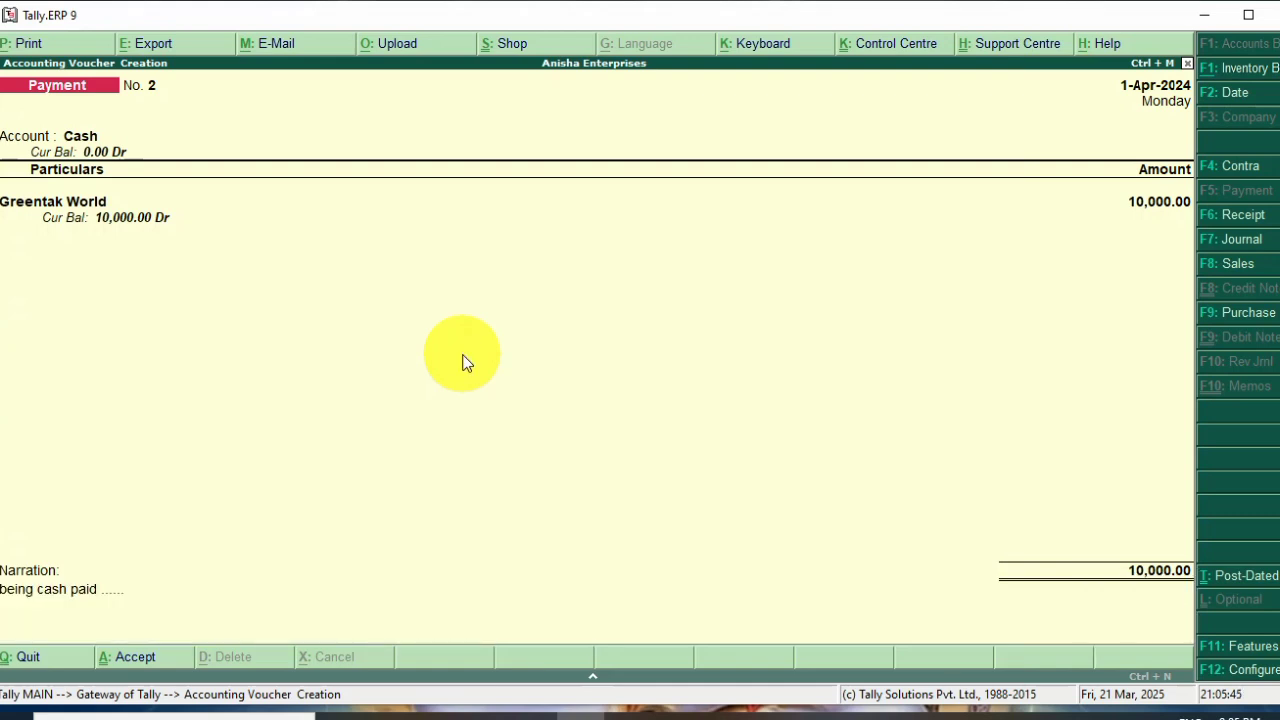
key("Escape")
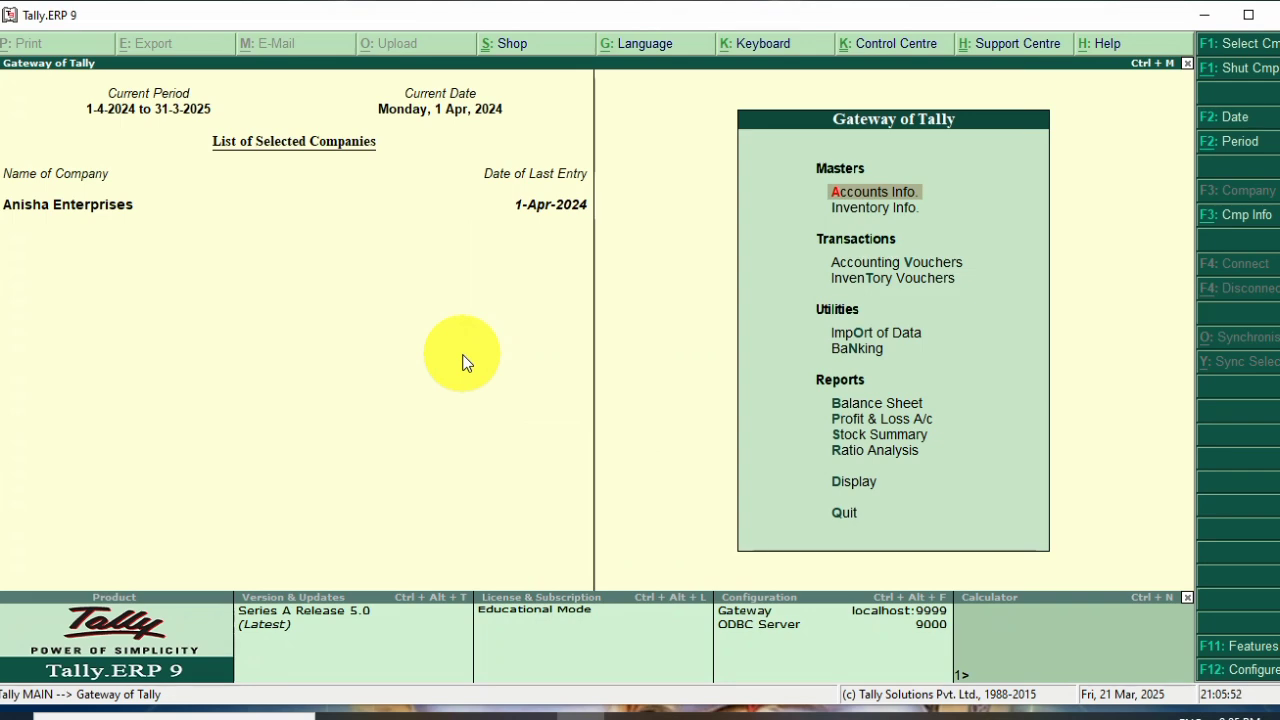
key("d")
key("a")
key("l")
key("Escape")
key("Escape")
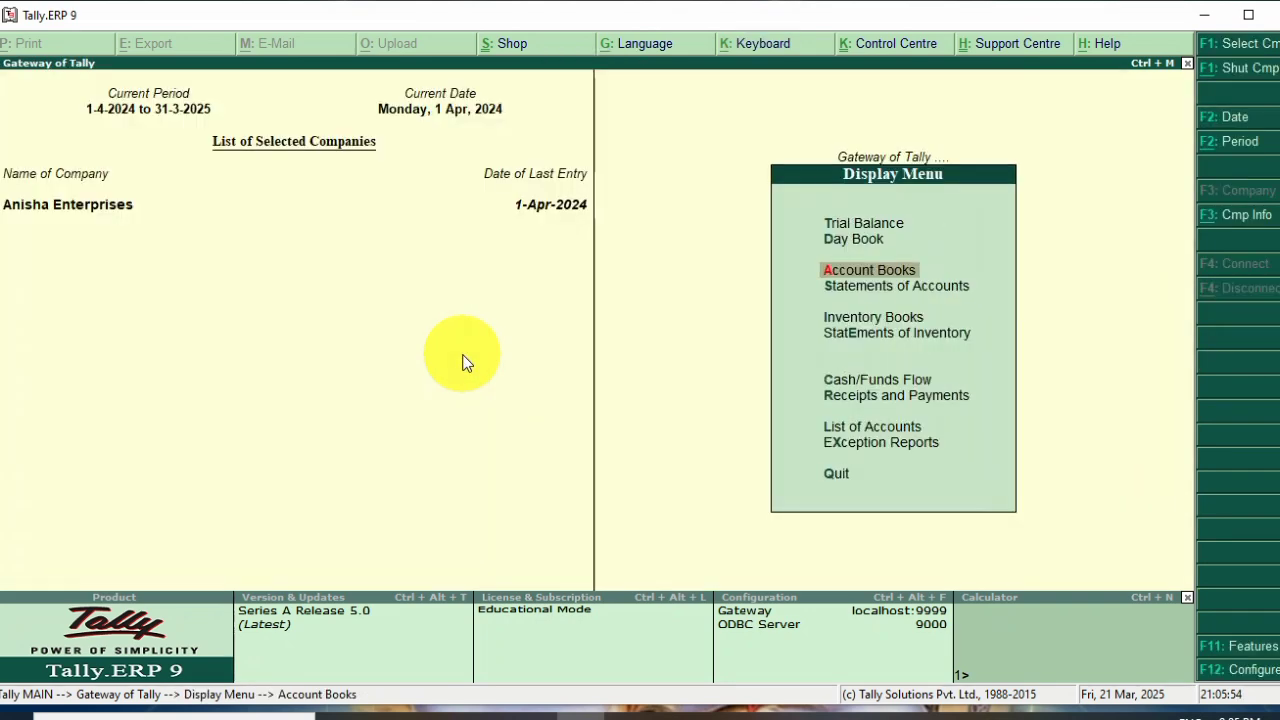
key("Escape")
key("Escape")
key("Escape")
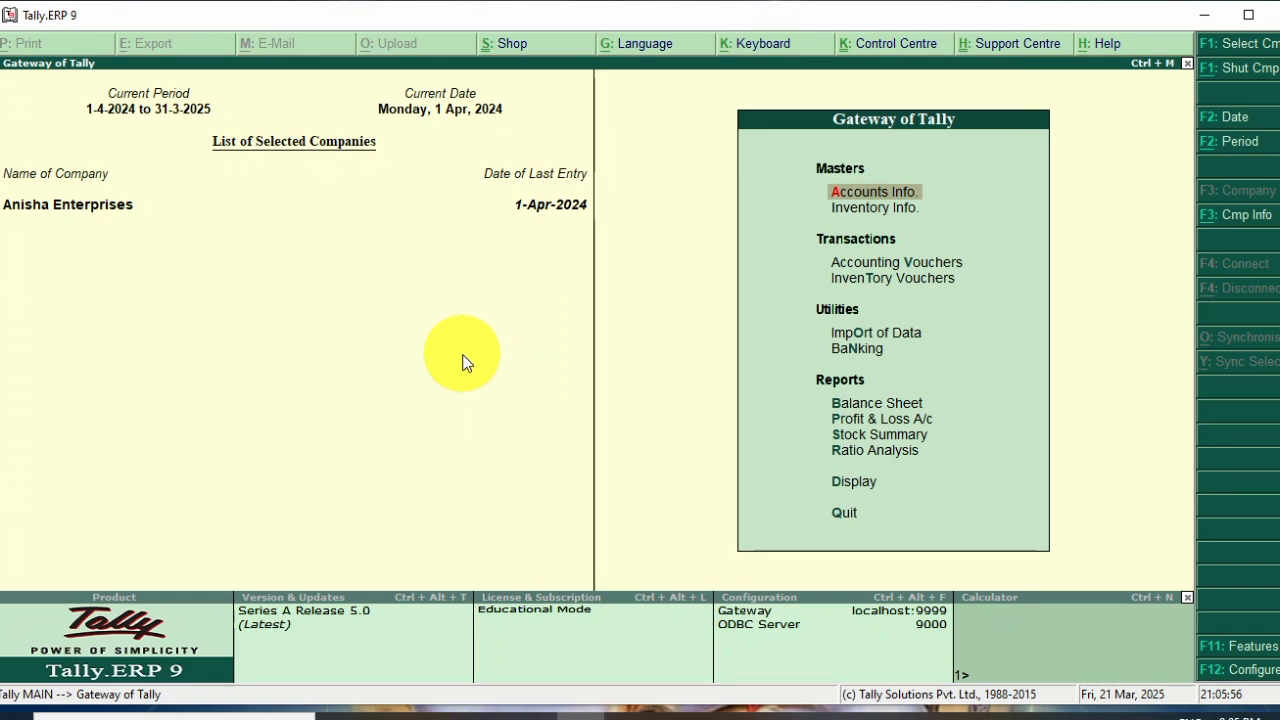
Display the trial balance and examine the group summary of Current Assets
key("d")
key("t")
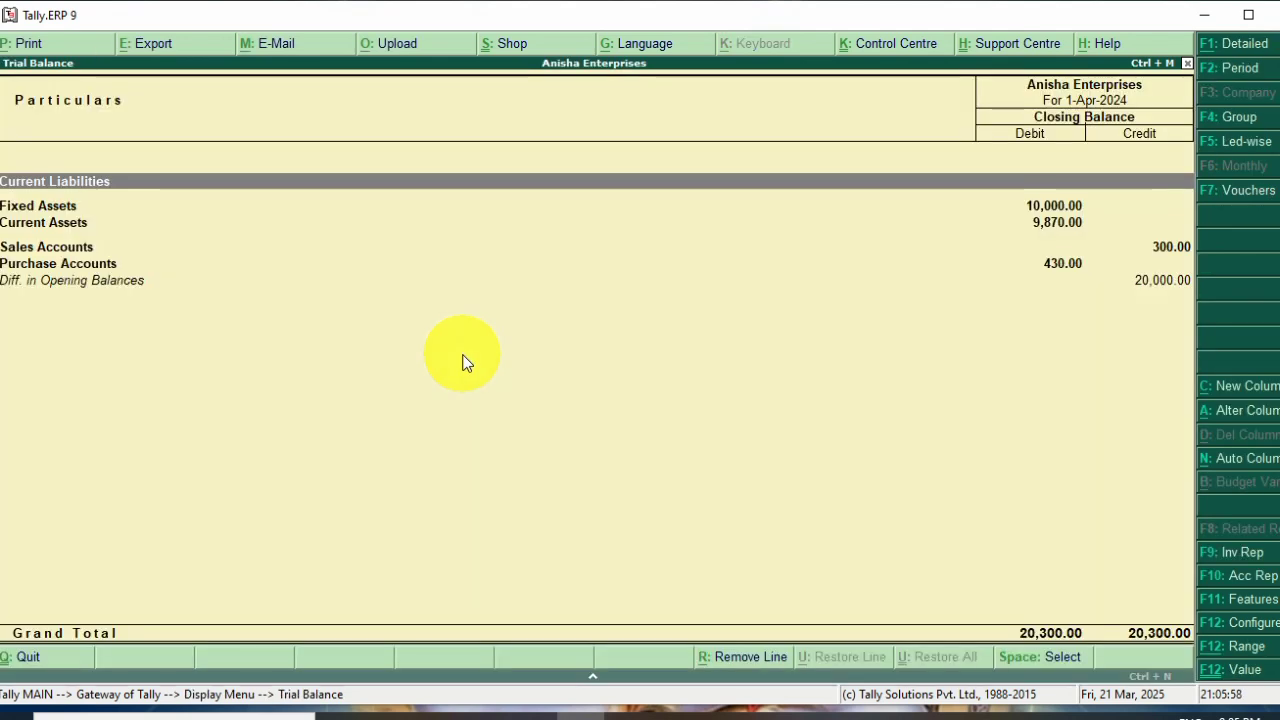
key("Down")
key("Down")
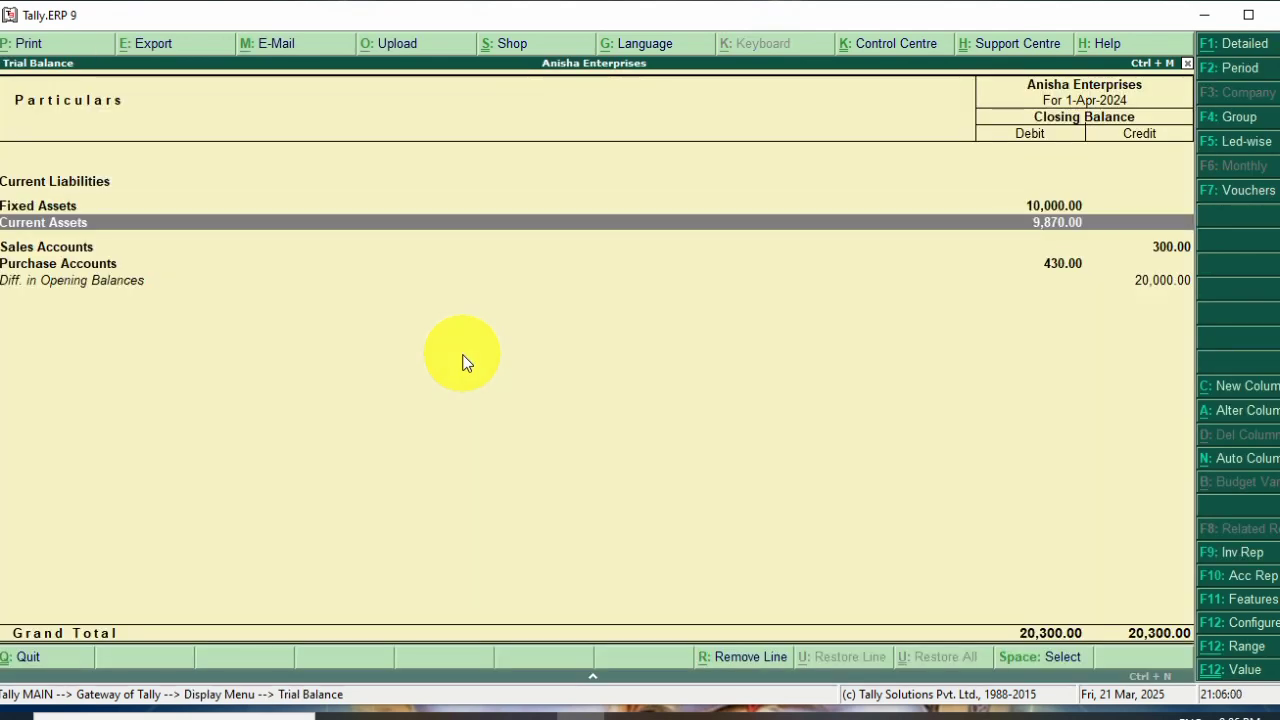
key("Up")
key("Up")
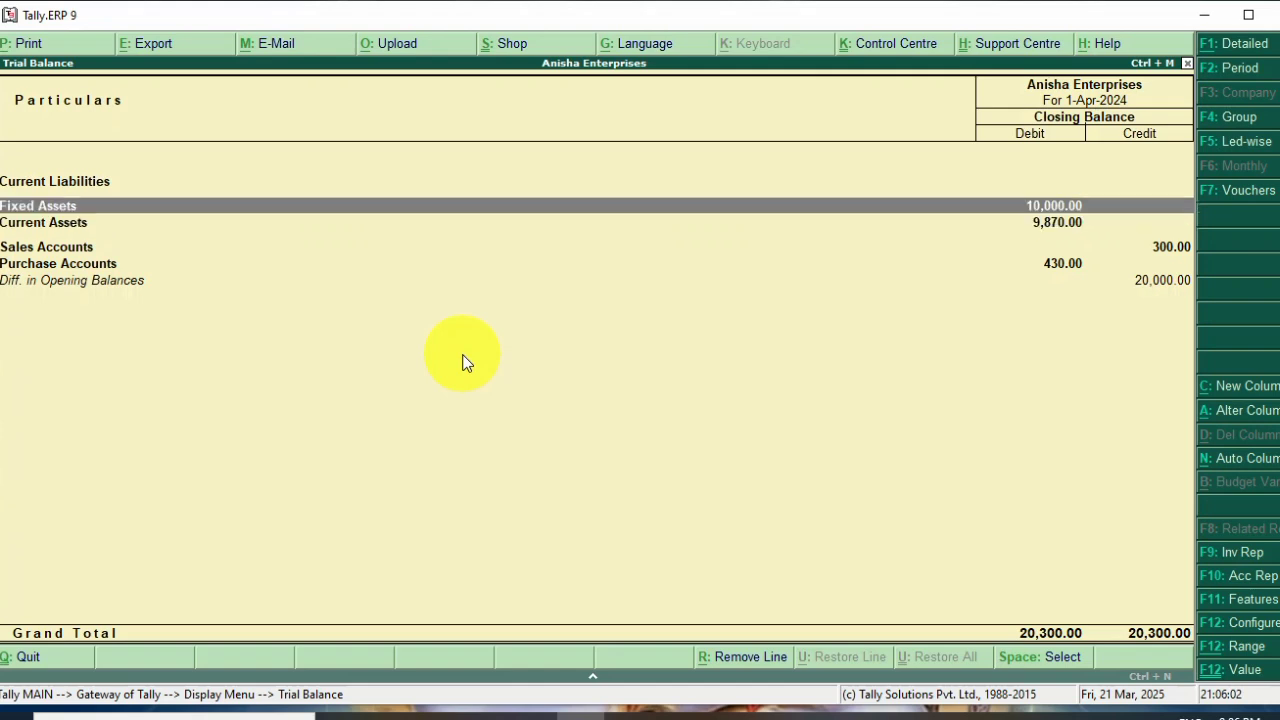
key("Down")
key("Down")
key("Return")
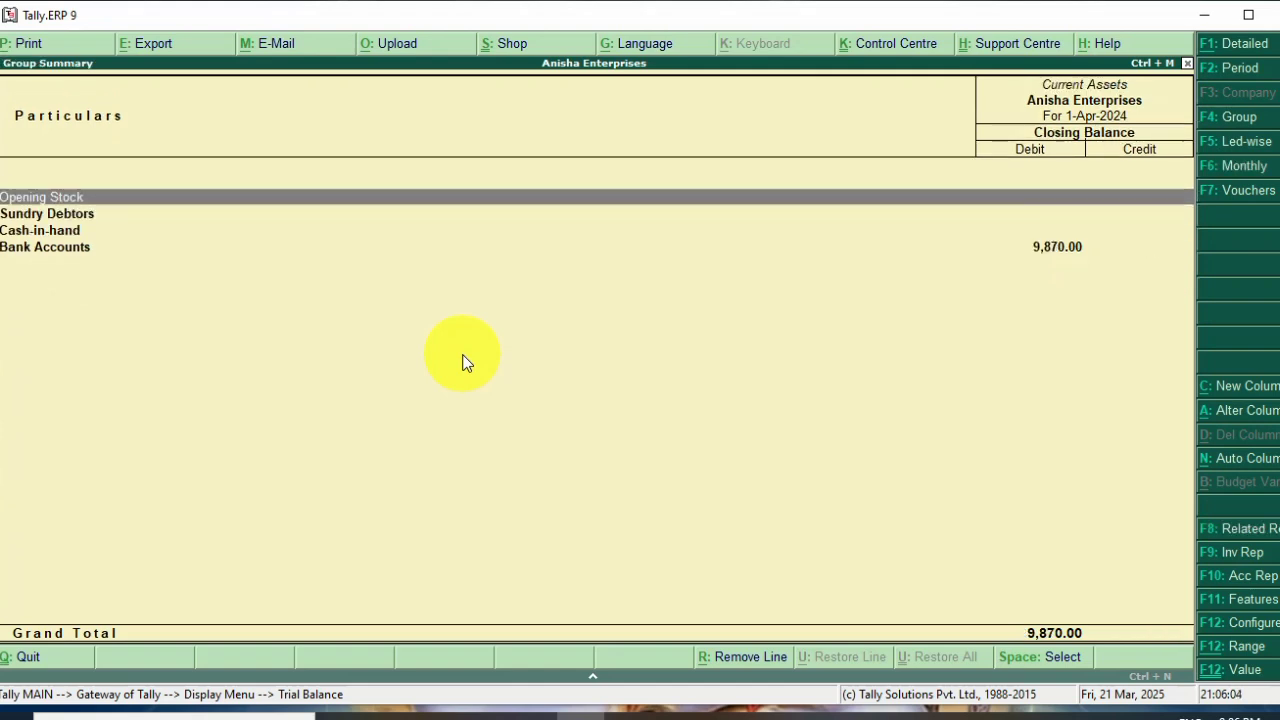
key("Down")
key("Down")
key("Down")
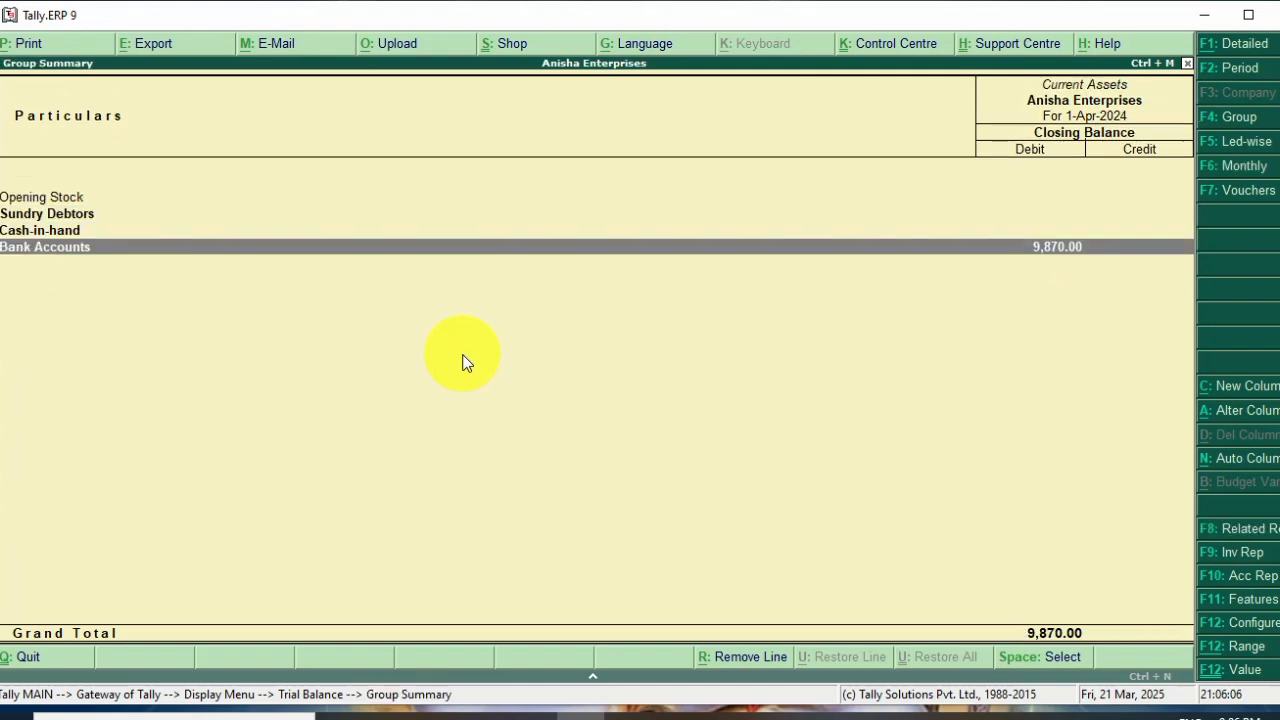
key("Escape")
Trace the Fixed Assets group down to Greentak World's April cash payment voucher, and return to the Gateway of Tally
key("Up")
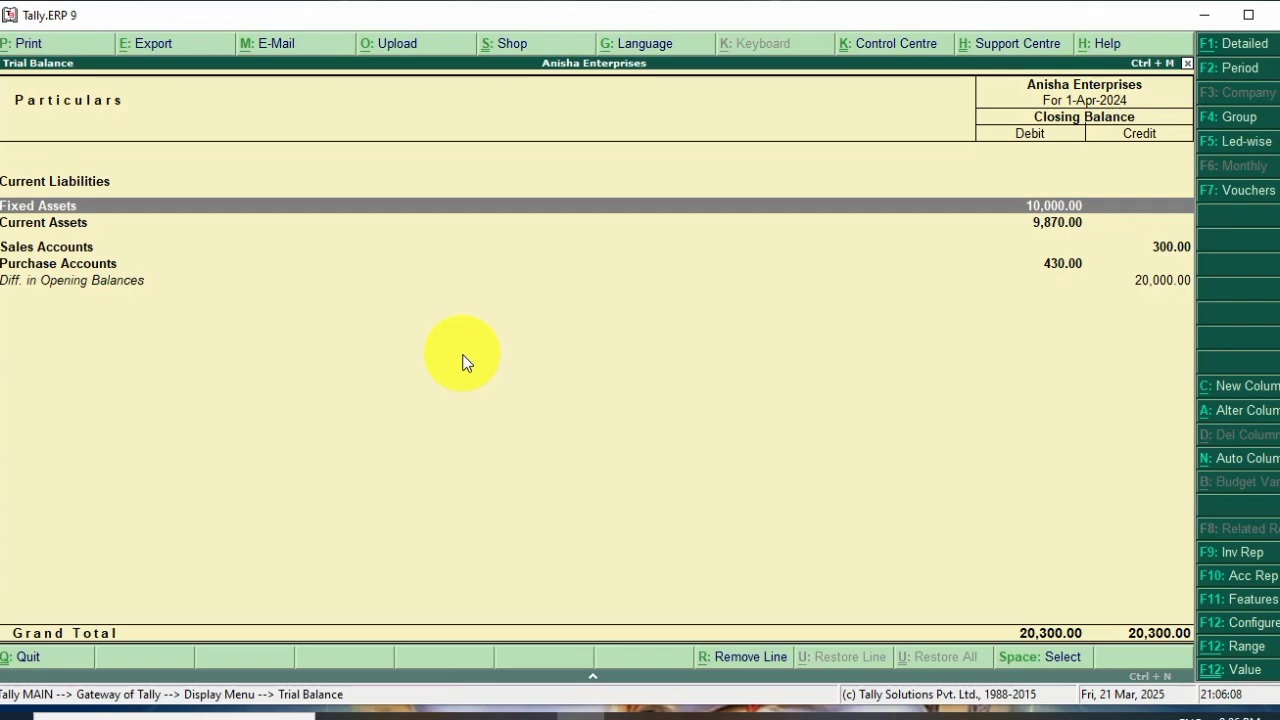
key("Return")
key("Return")
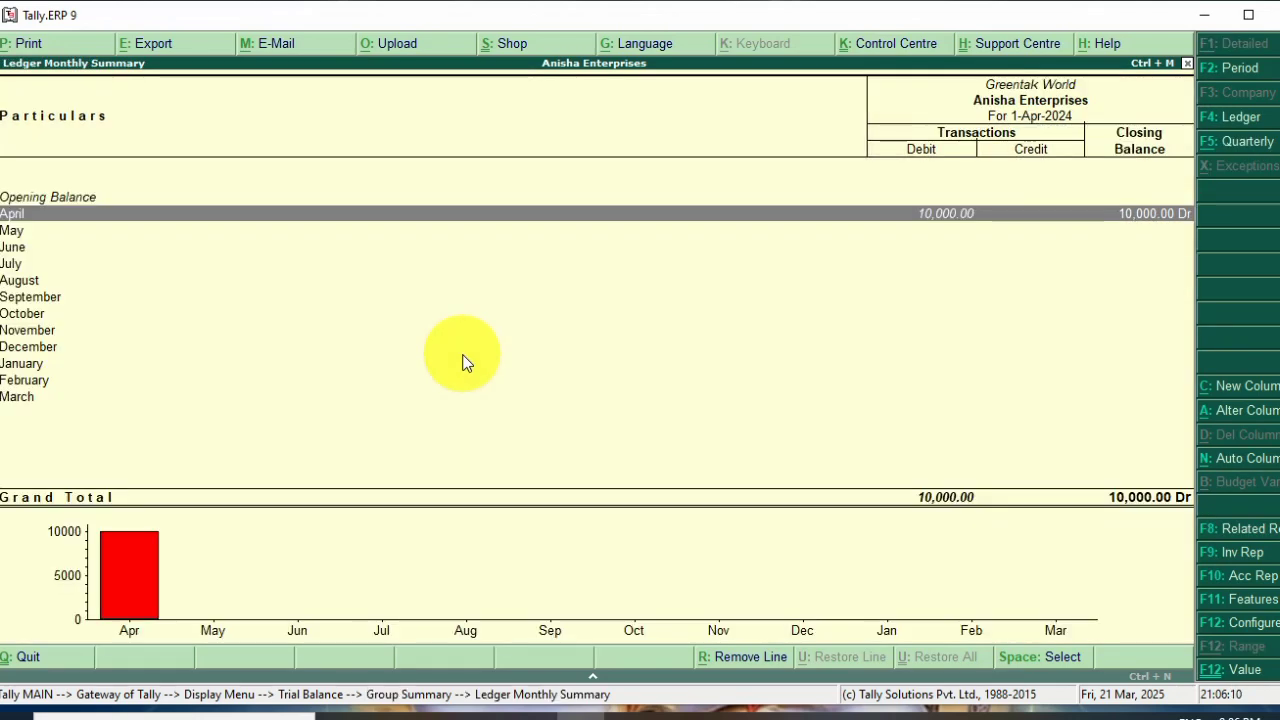
key("Return")
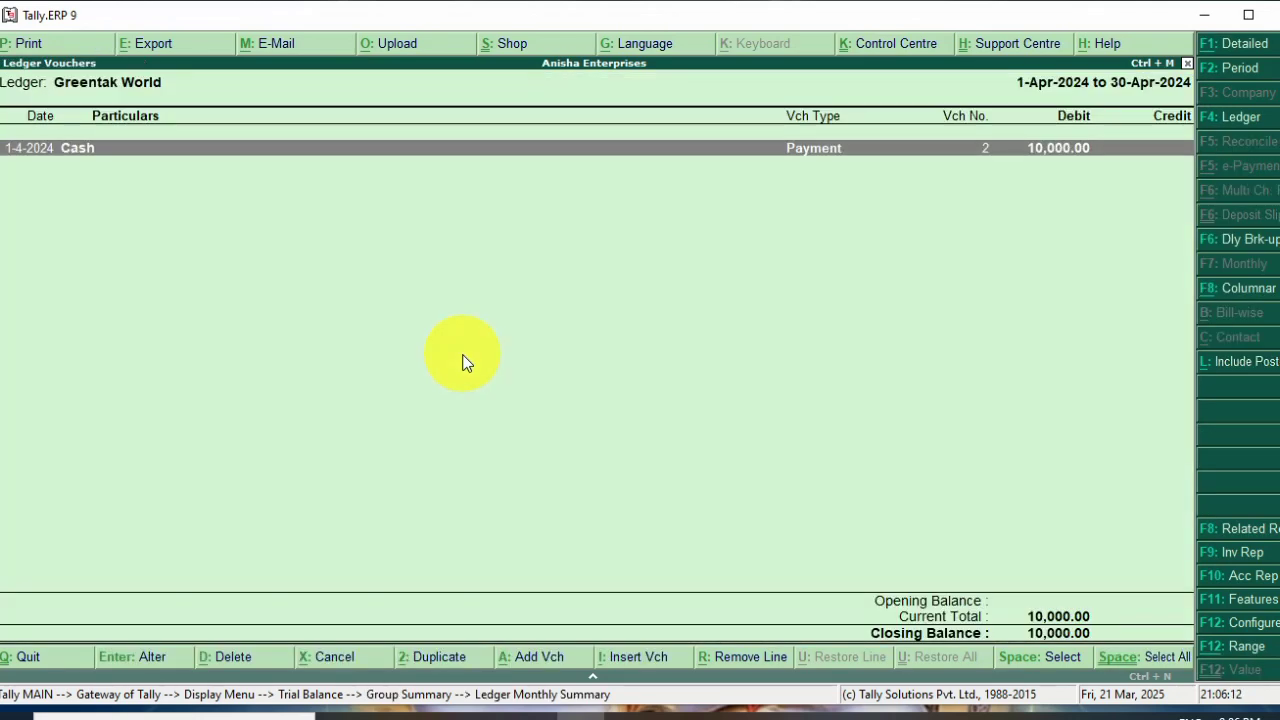
key("Return")
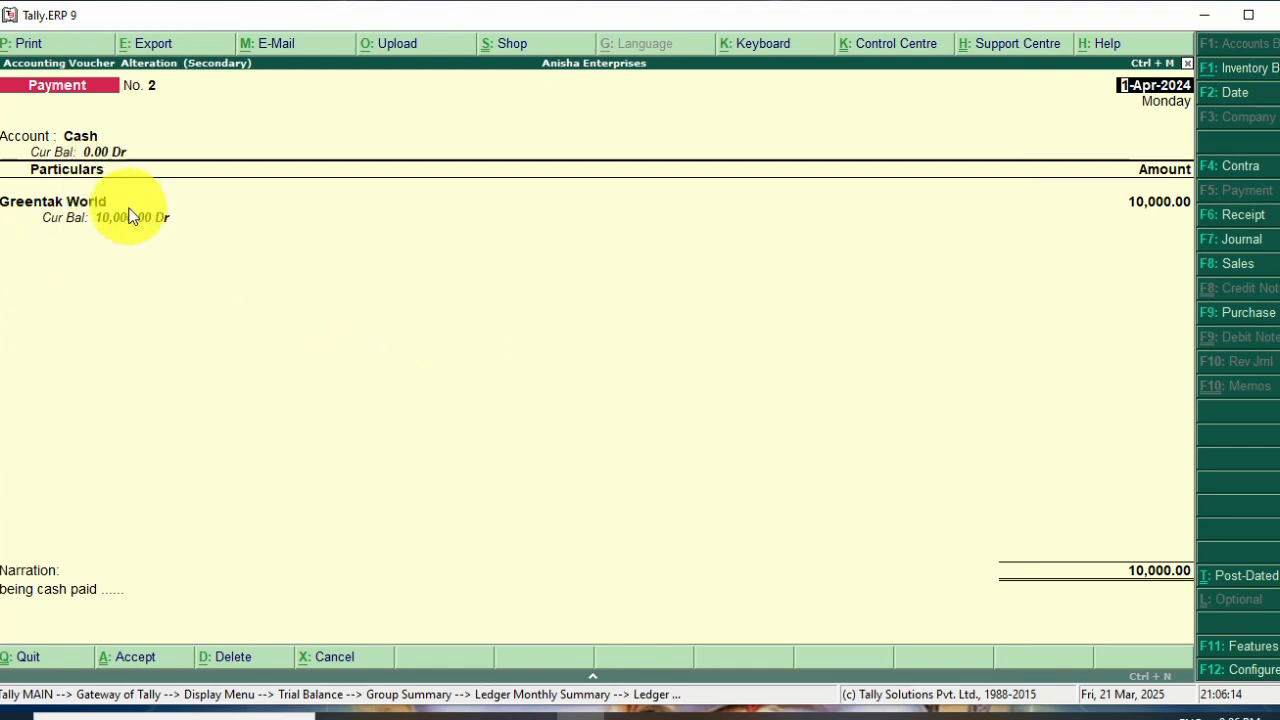
key("Return")
key("Return")
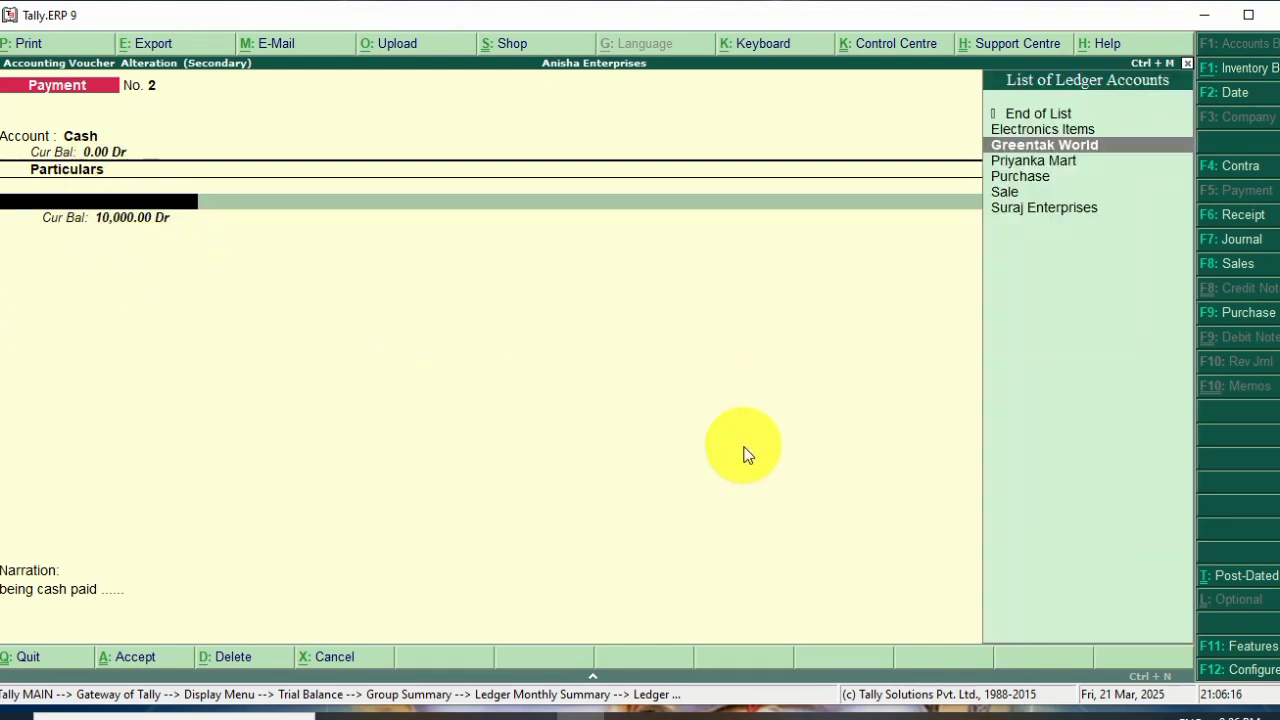
key("Escape")
key("y")
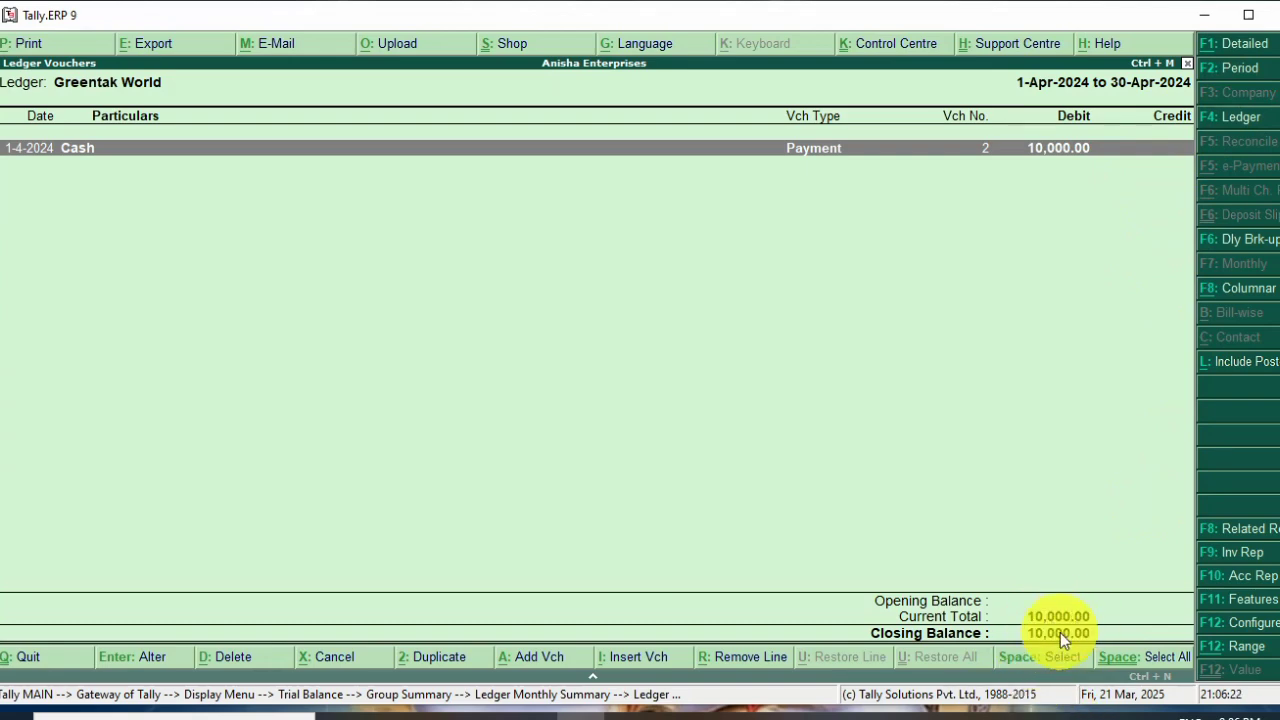
key("Escape")
key("Escape")
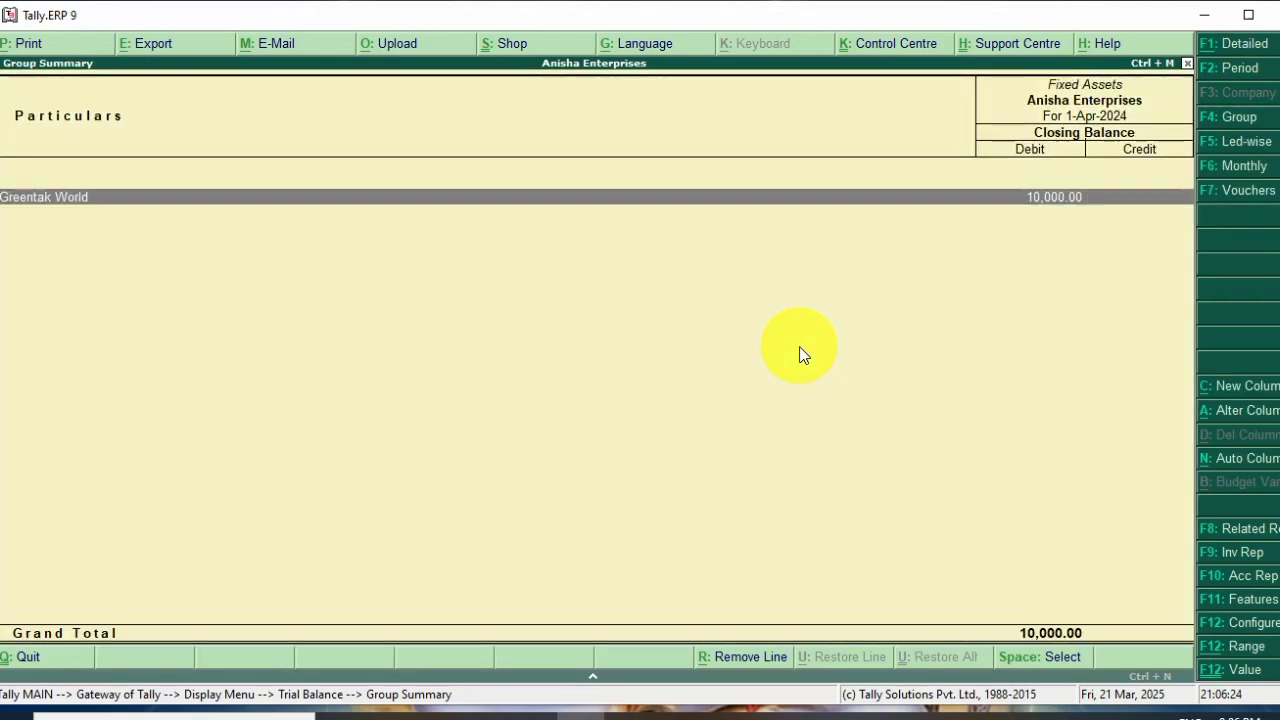
key("Escape")
key("Escape")
key("Escape")
key("Escape")
key("Escape")
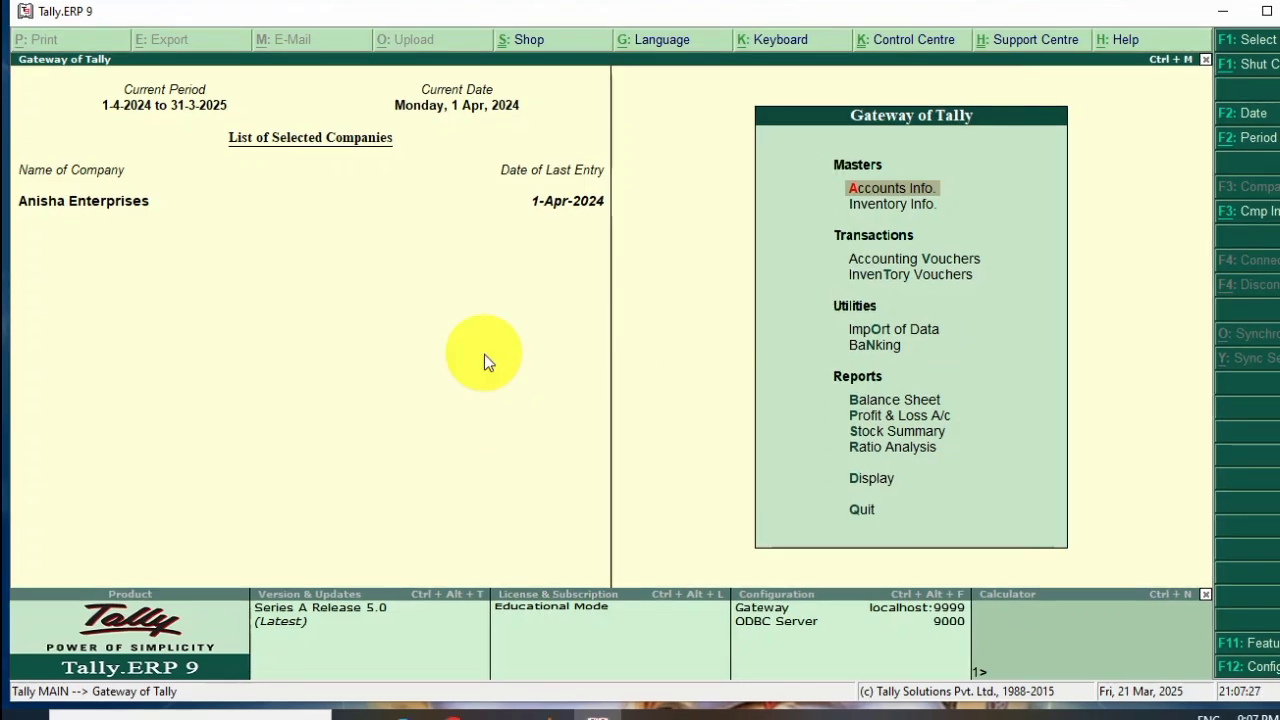
Open accounting voucher creation and switch the new voucher to a journal voucher
key("Down")
key("Down")
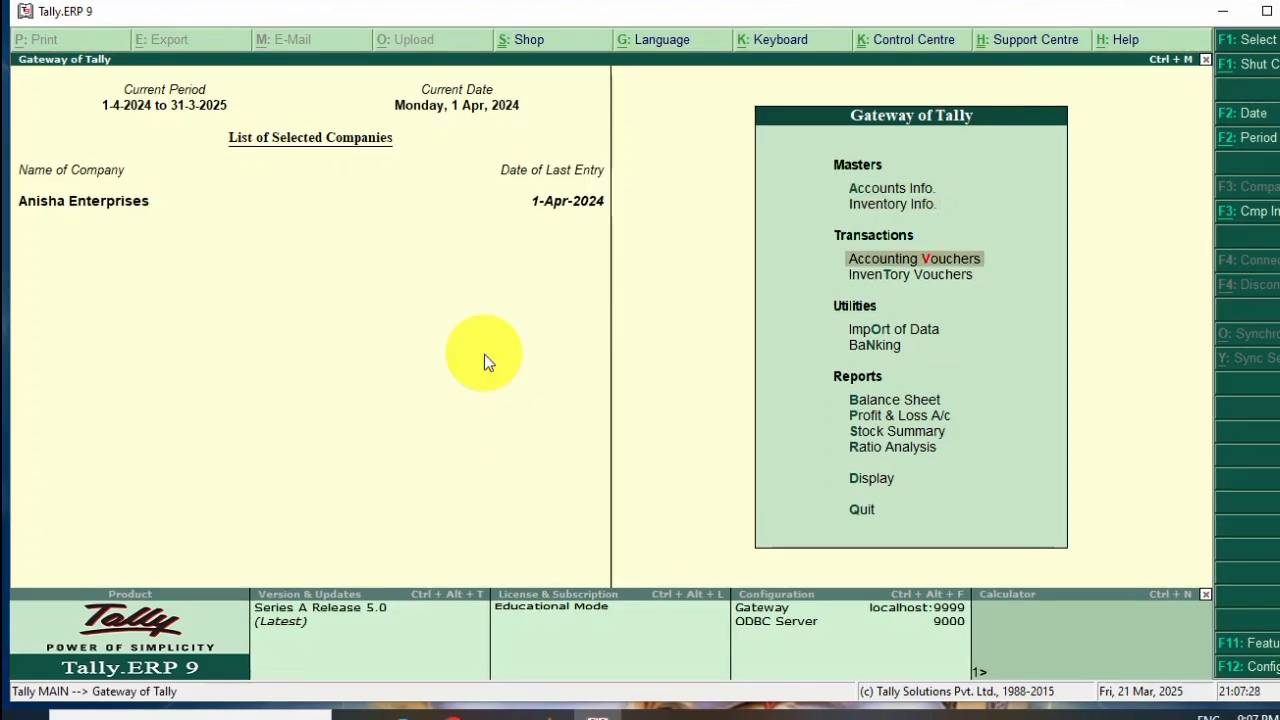
key("Return")
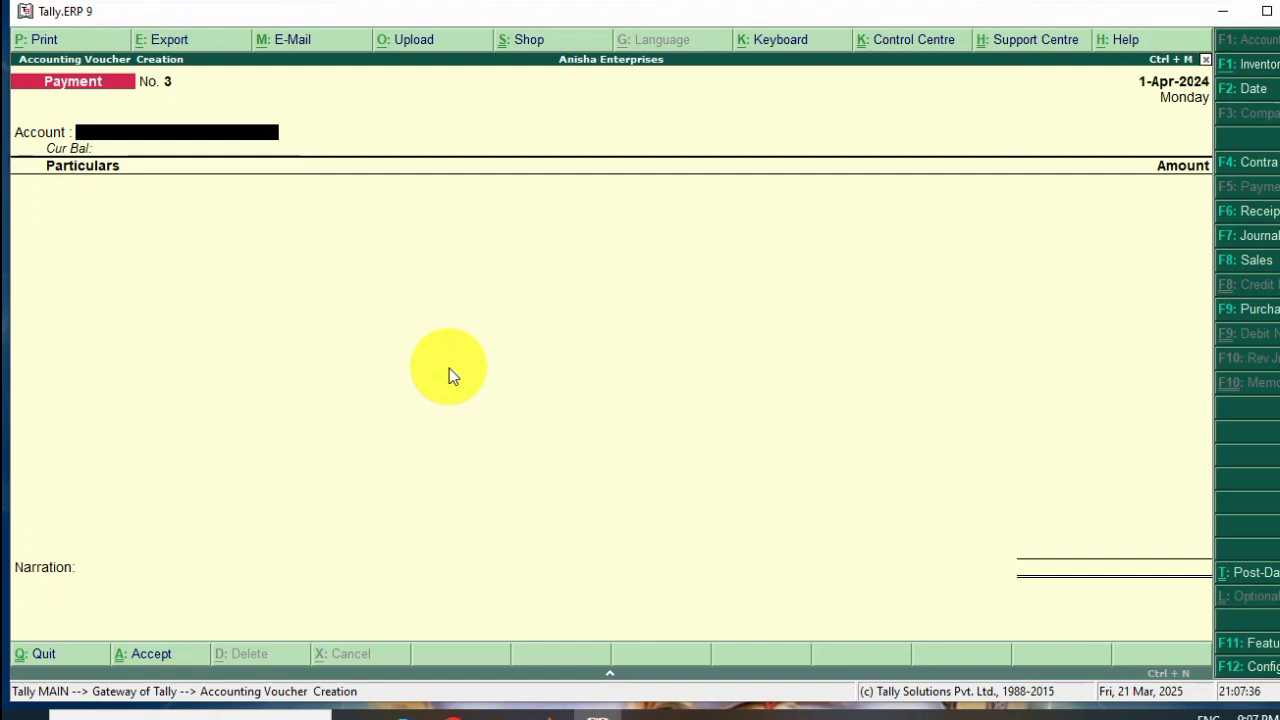
key("F7")
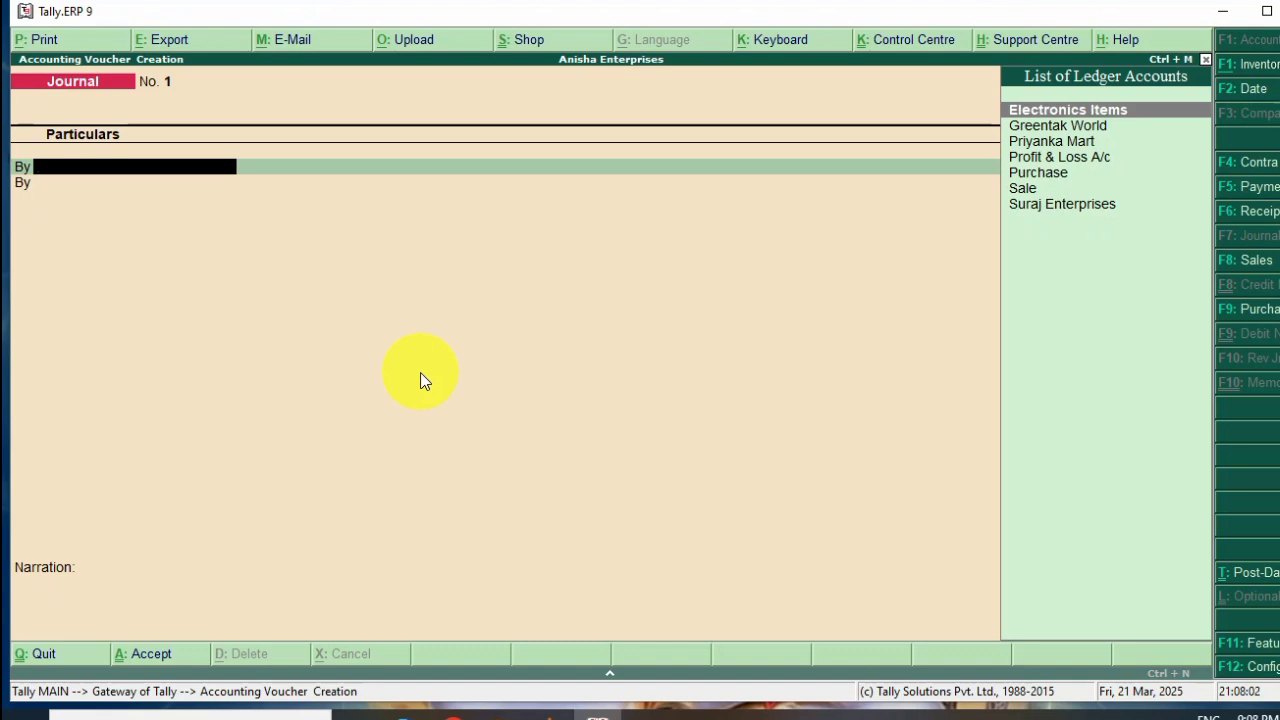
Enter Greentak World as the journal's debit ledger with an amount of 10,000 and make the second line a To entry
key("Return")
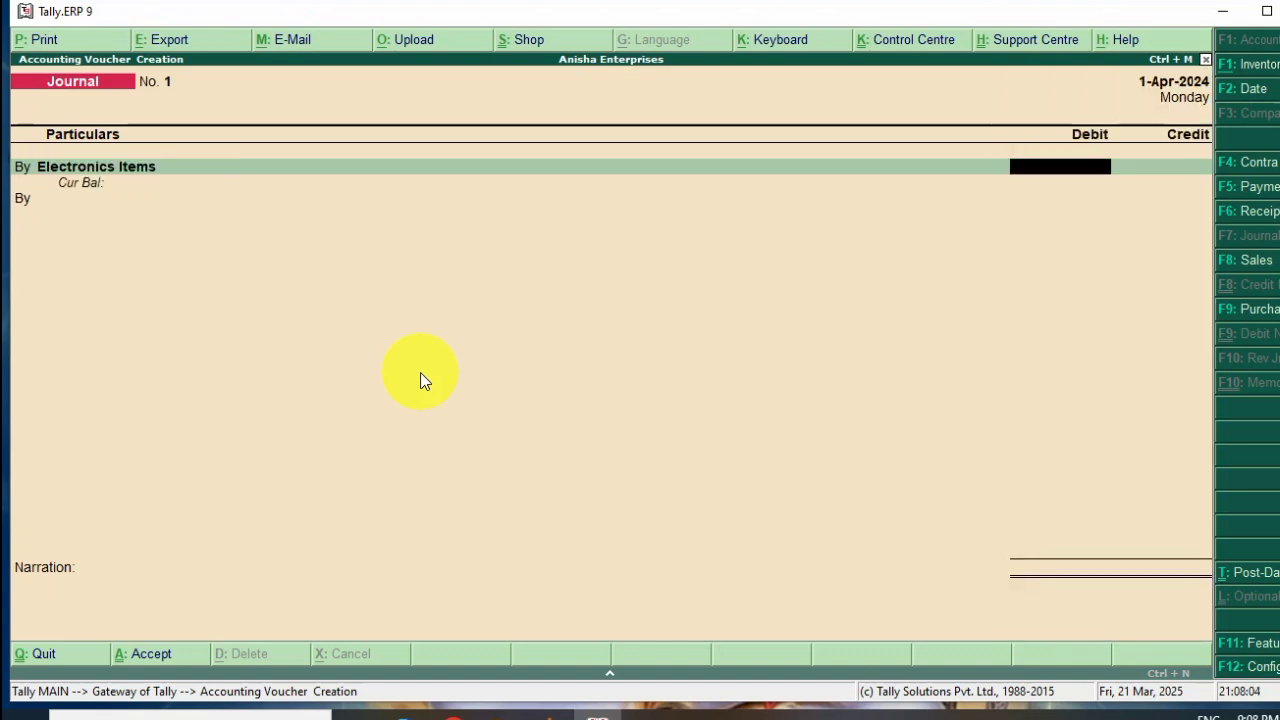
key("BackSpace")
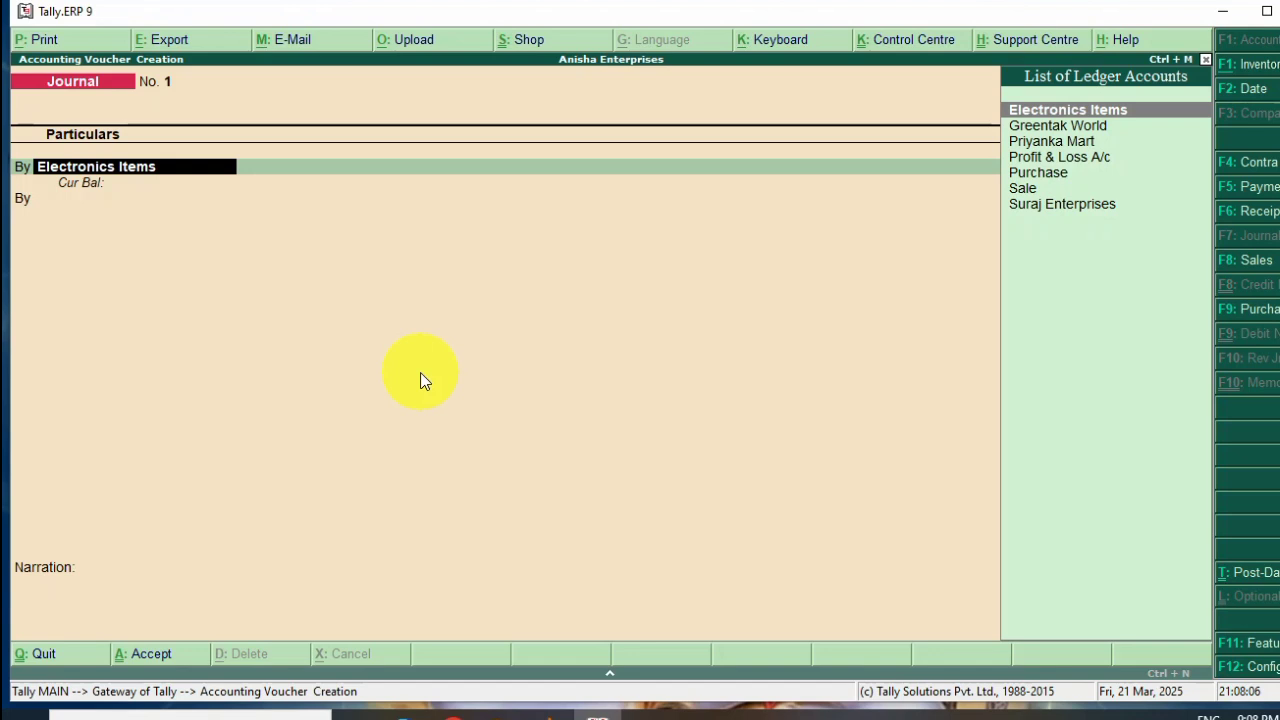
type("G")
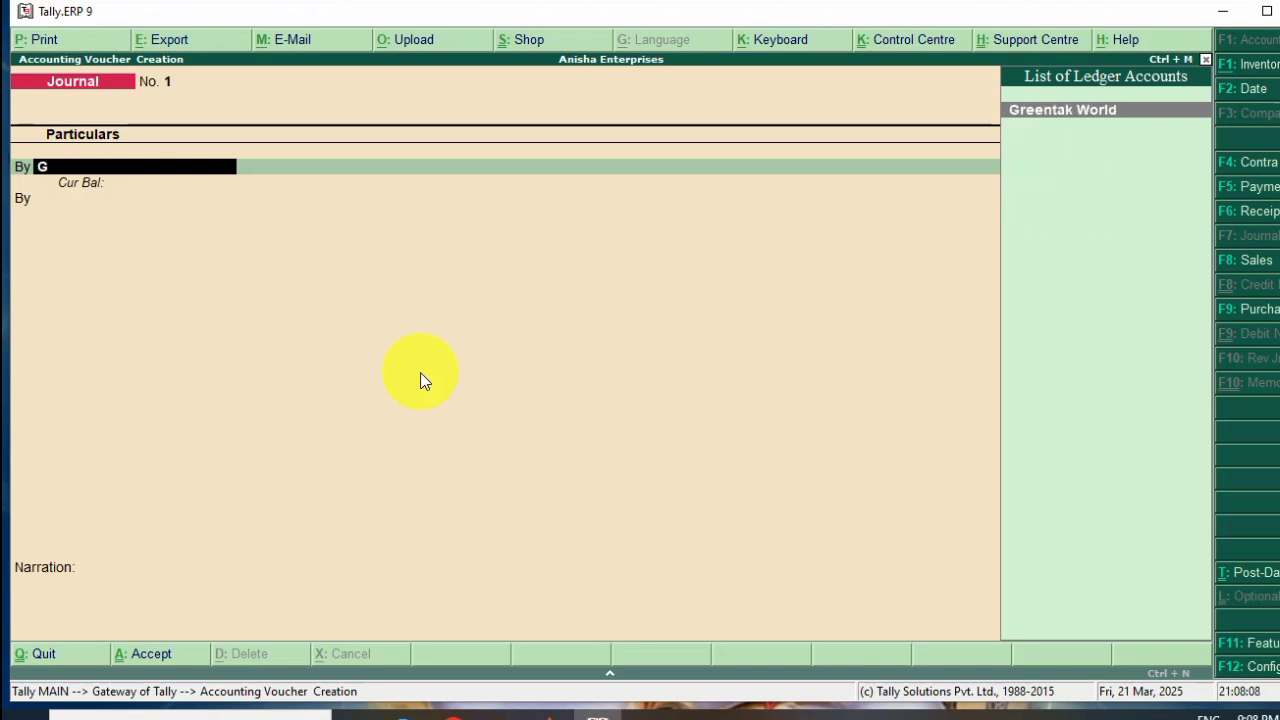
key("Return")
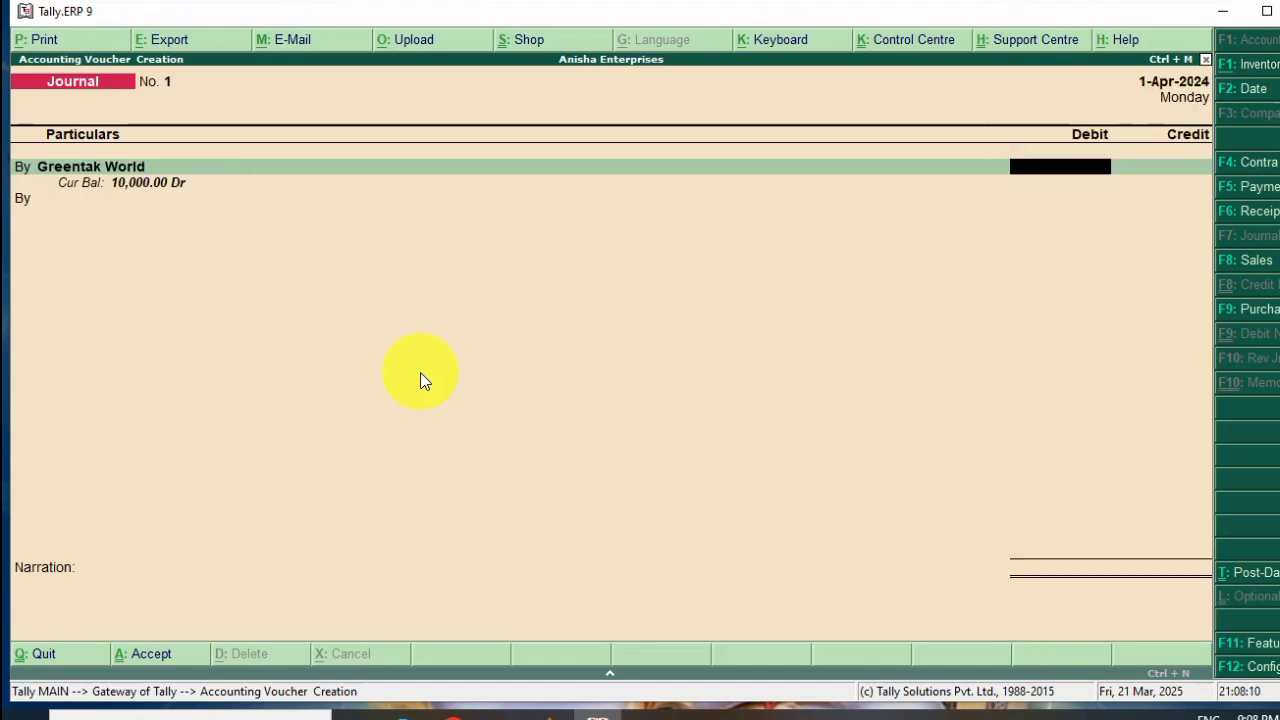
type("10000")
key("Return")
type("t")
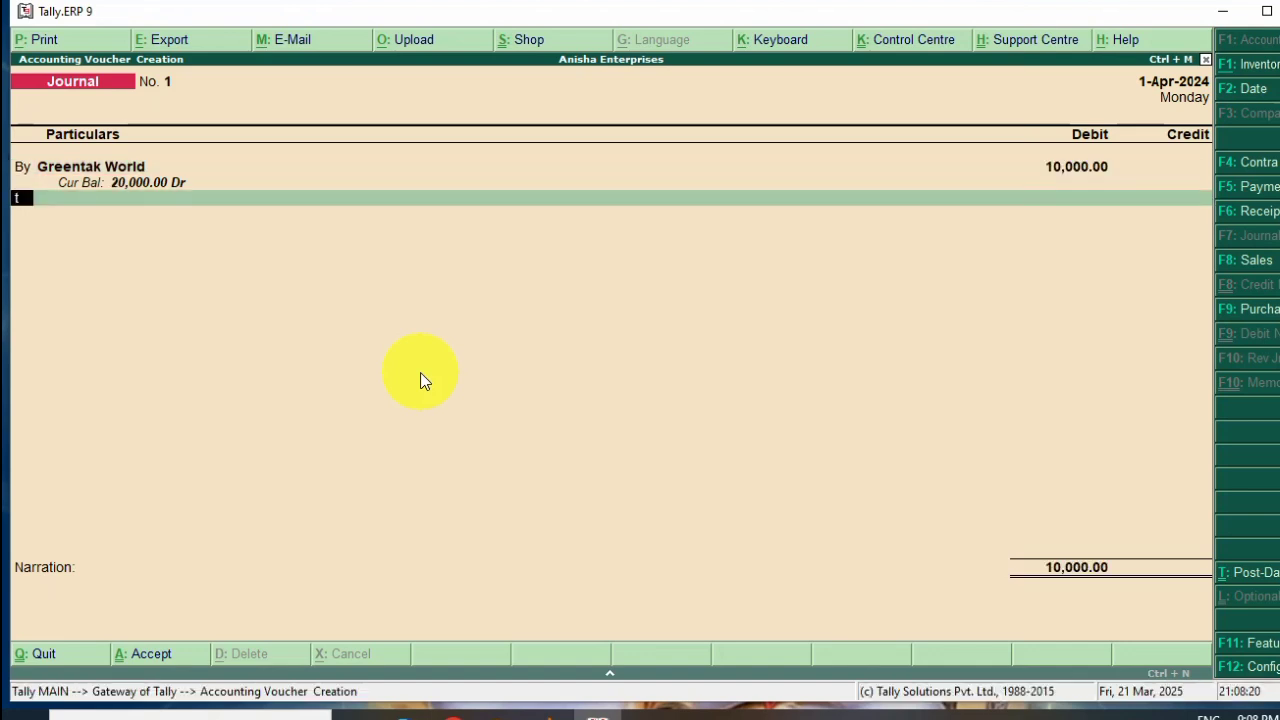
key("Return")
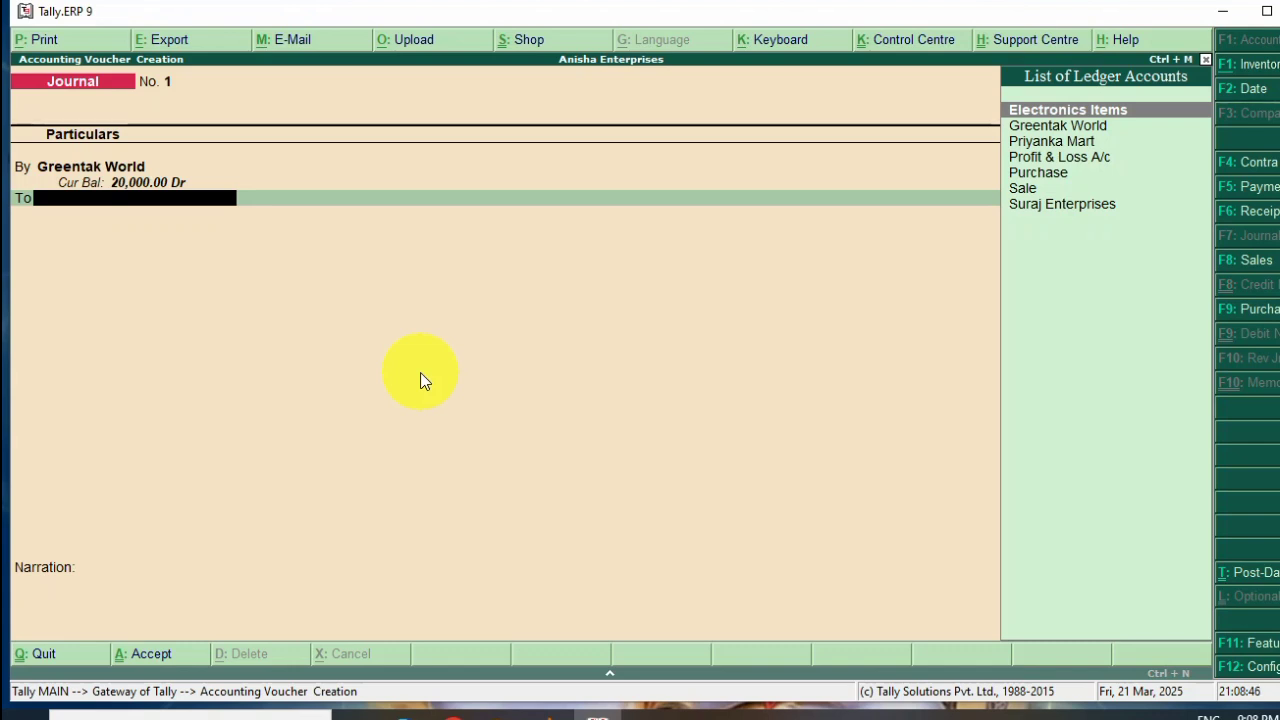
Change the journal's debit ledger to Electronics Items, keeping the 10,000 debit amount
key("BackSpace")
key("BackSpace")
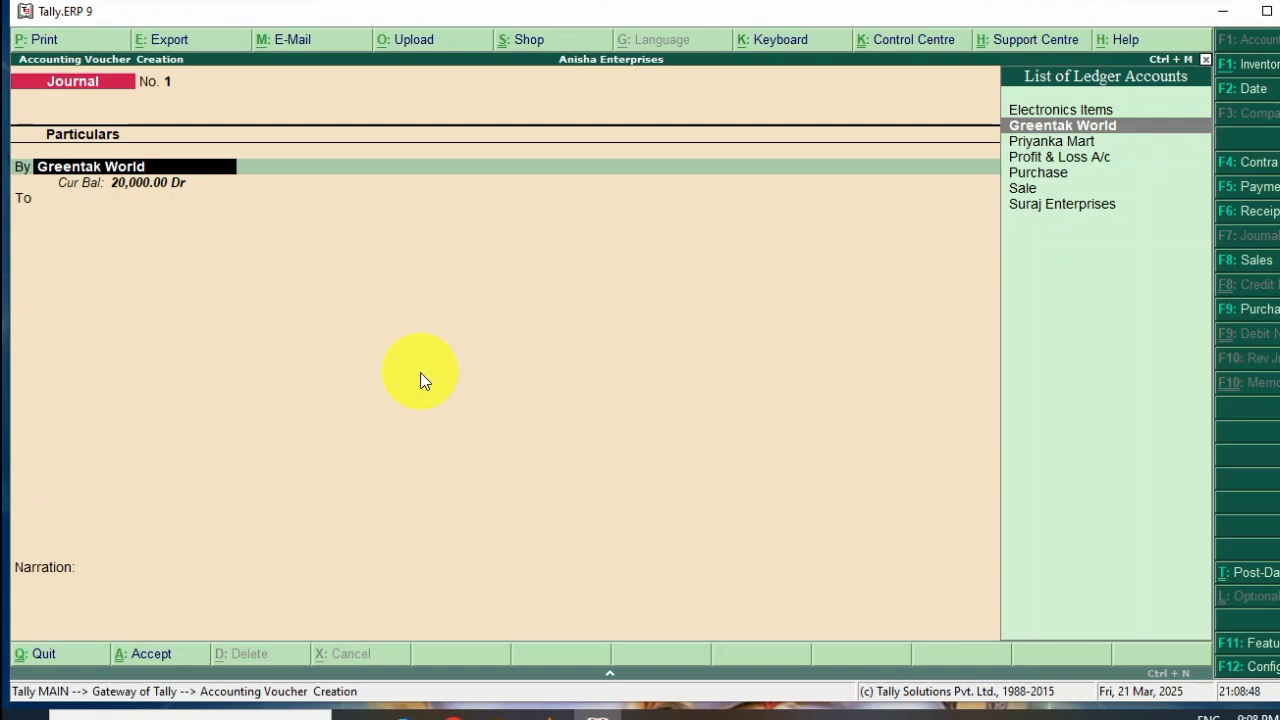
type("Ele")
key("Return")
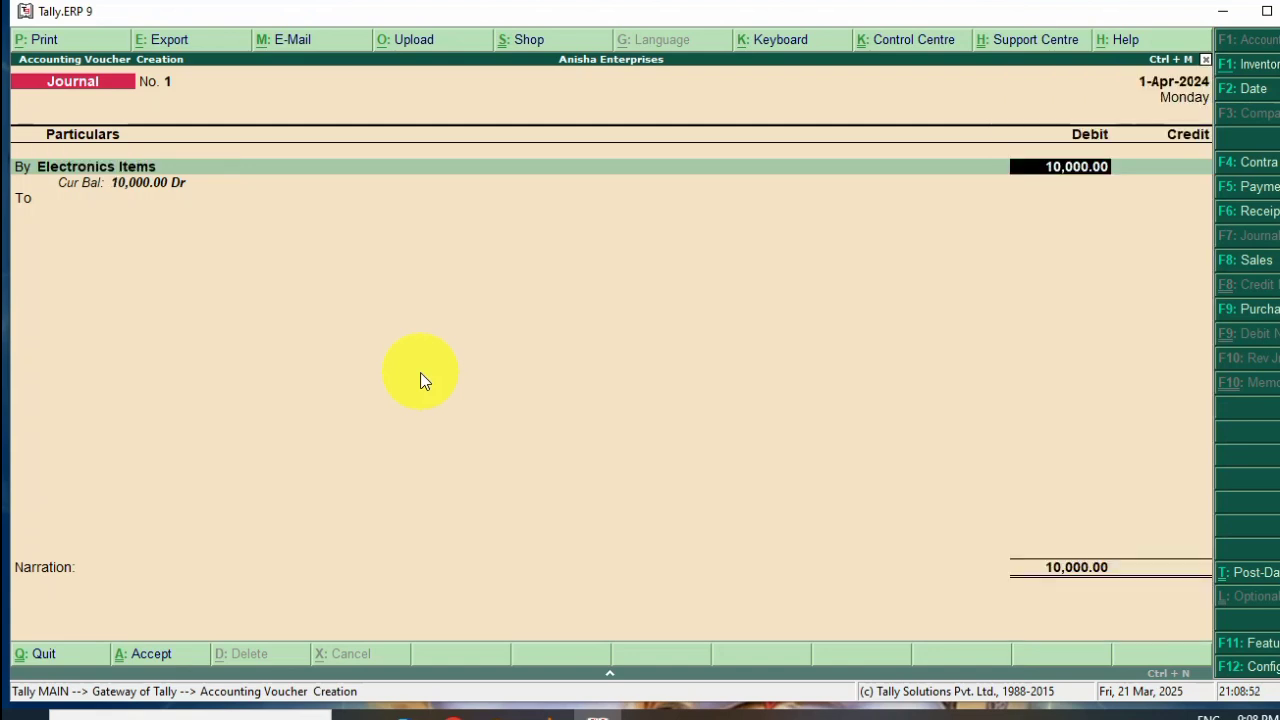
key("Return")
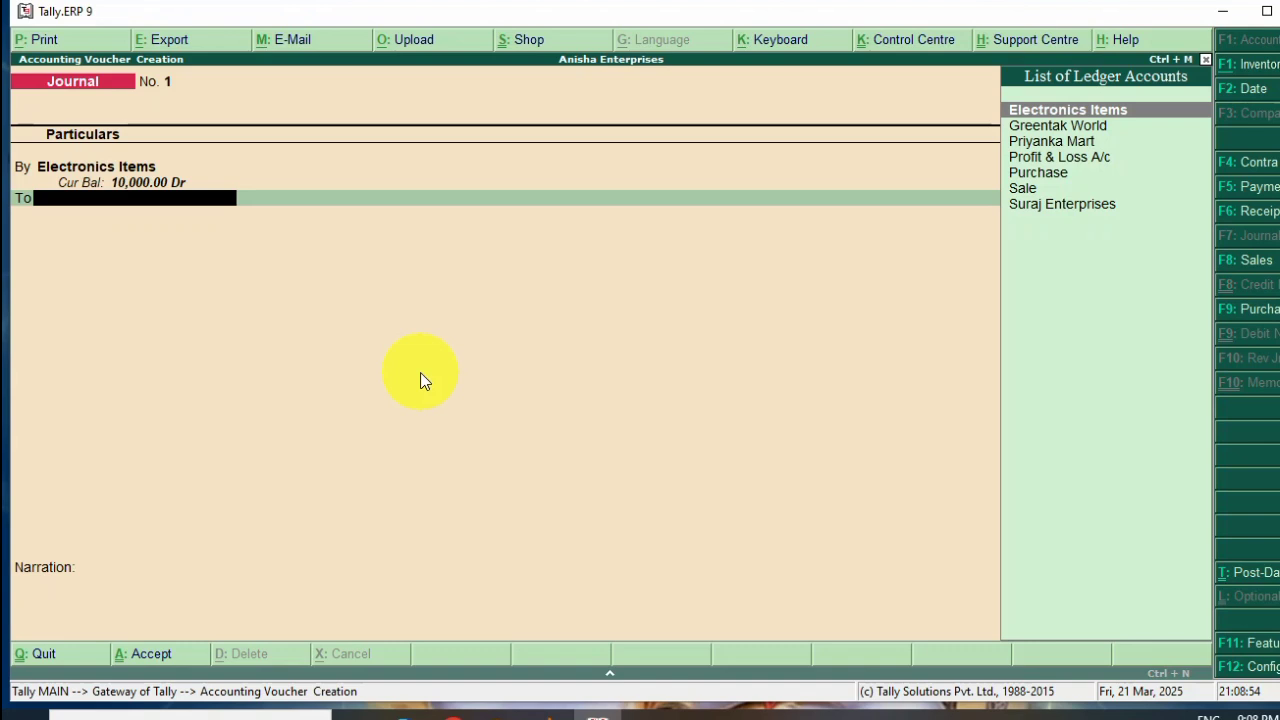
Enter Greentak World as the journal's credit ledger with an amount of 10,000
type("Gree")
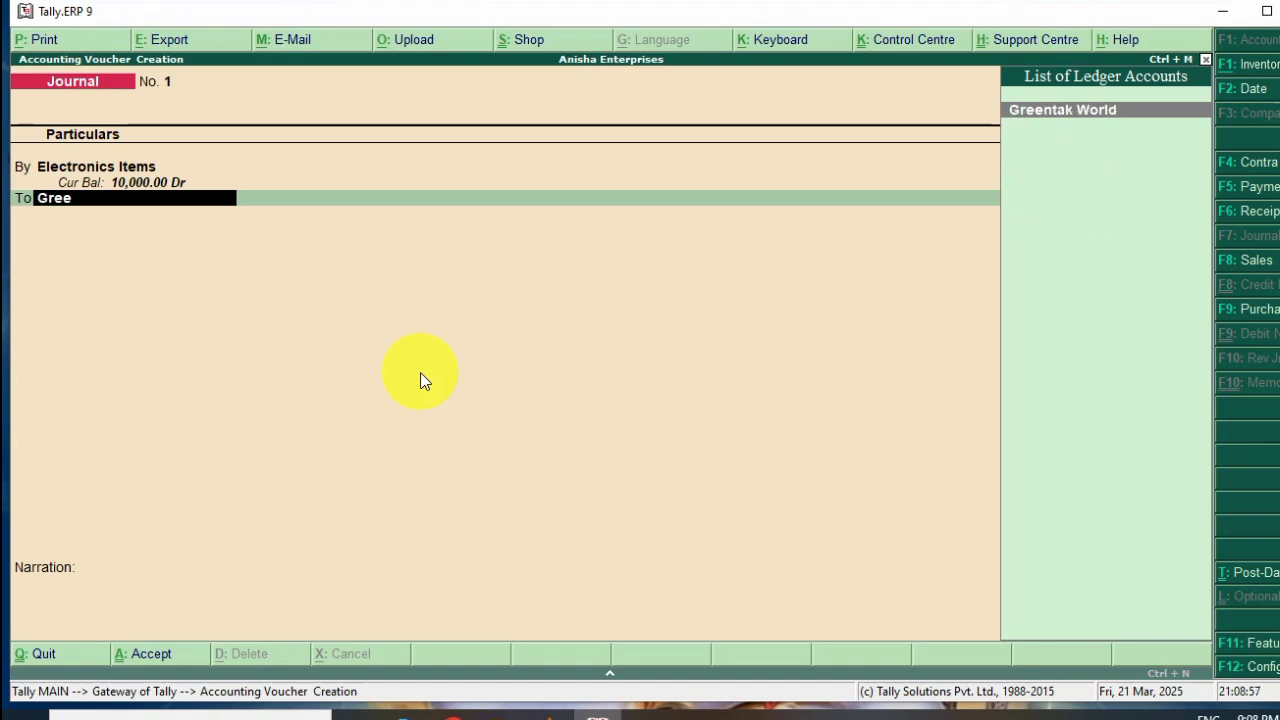
key("Return")
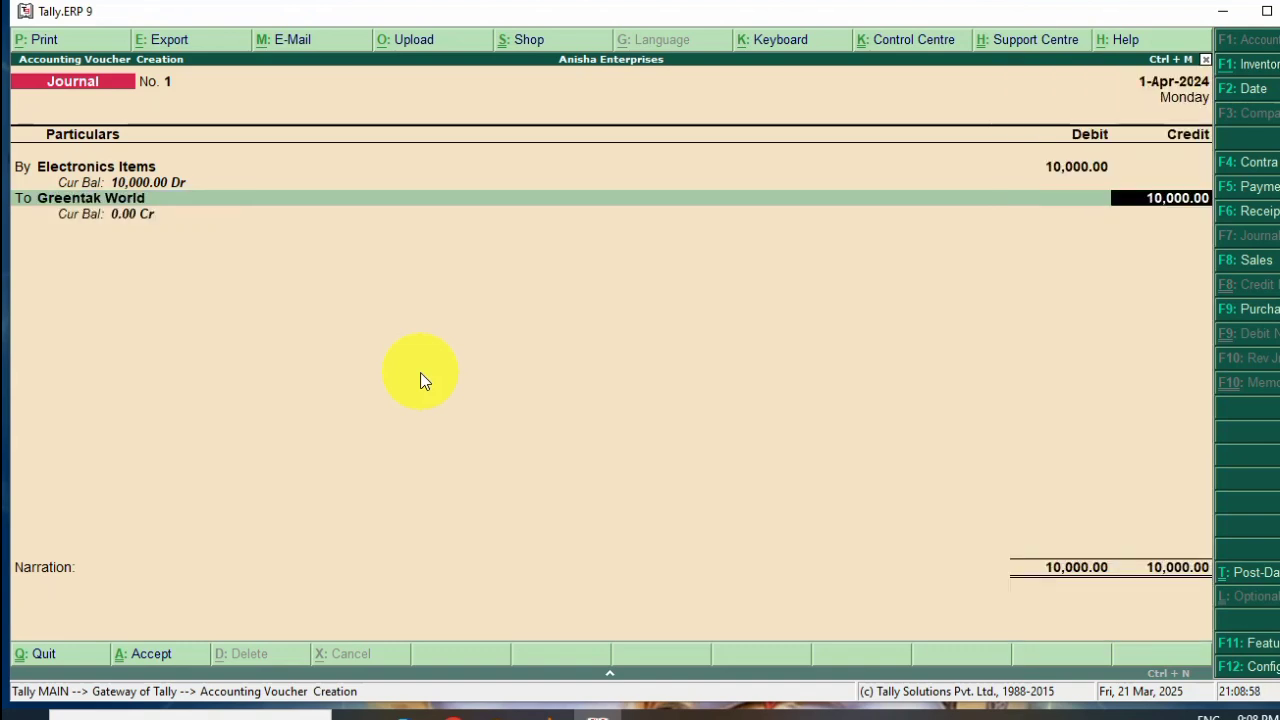
key("Return")
Add the narration "being bill.0001 dt. .01-4-25 / for vivo mobile model no.....1243" and accept the journal voucher
type("be")
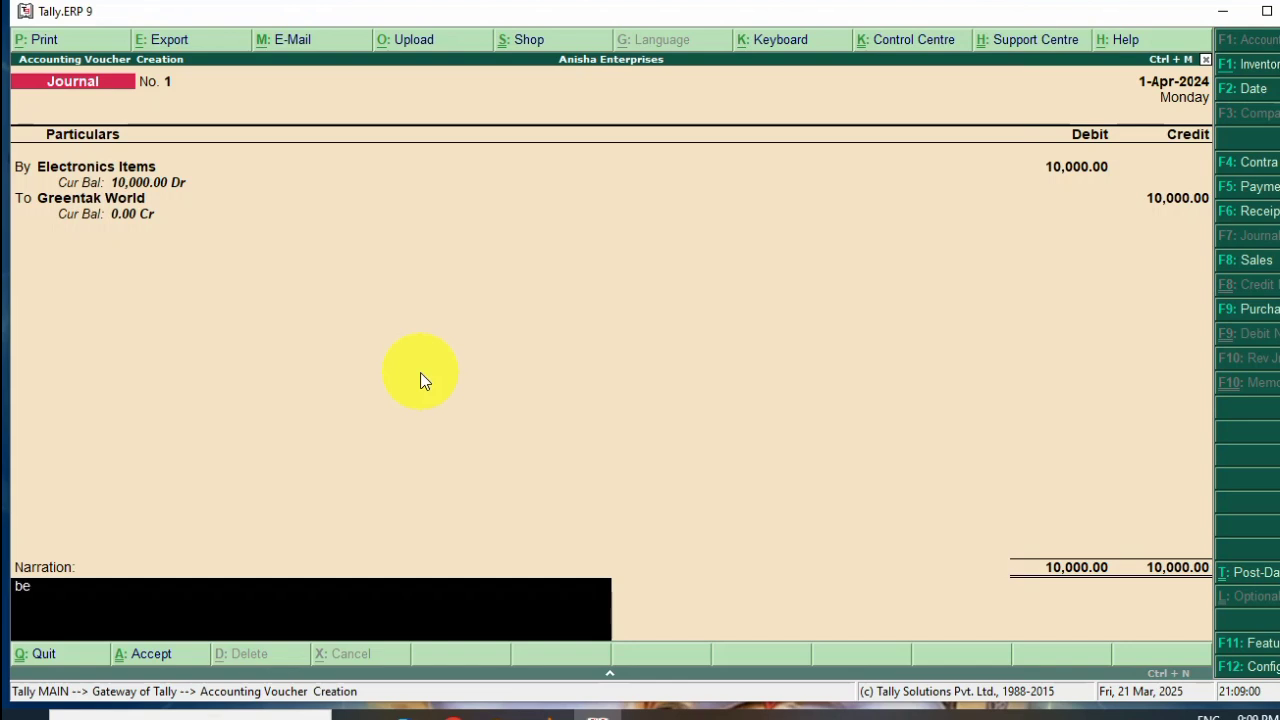
type("ing b")
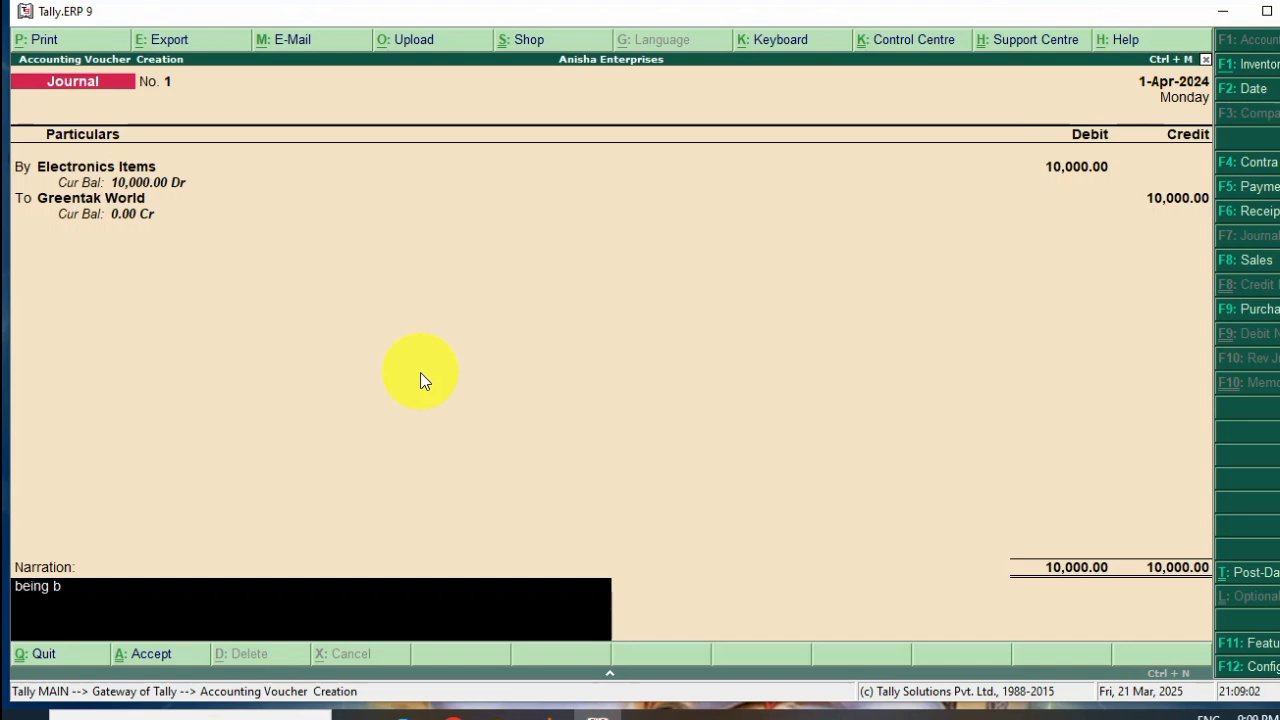
type("ill..a")
key("BackSpace")
key("BackSpace")
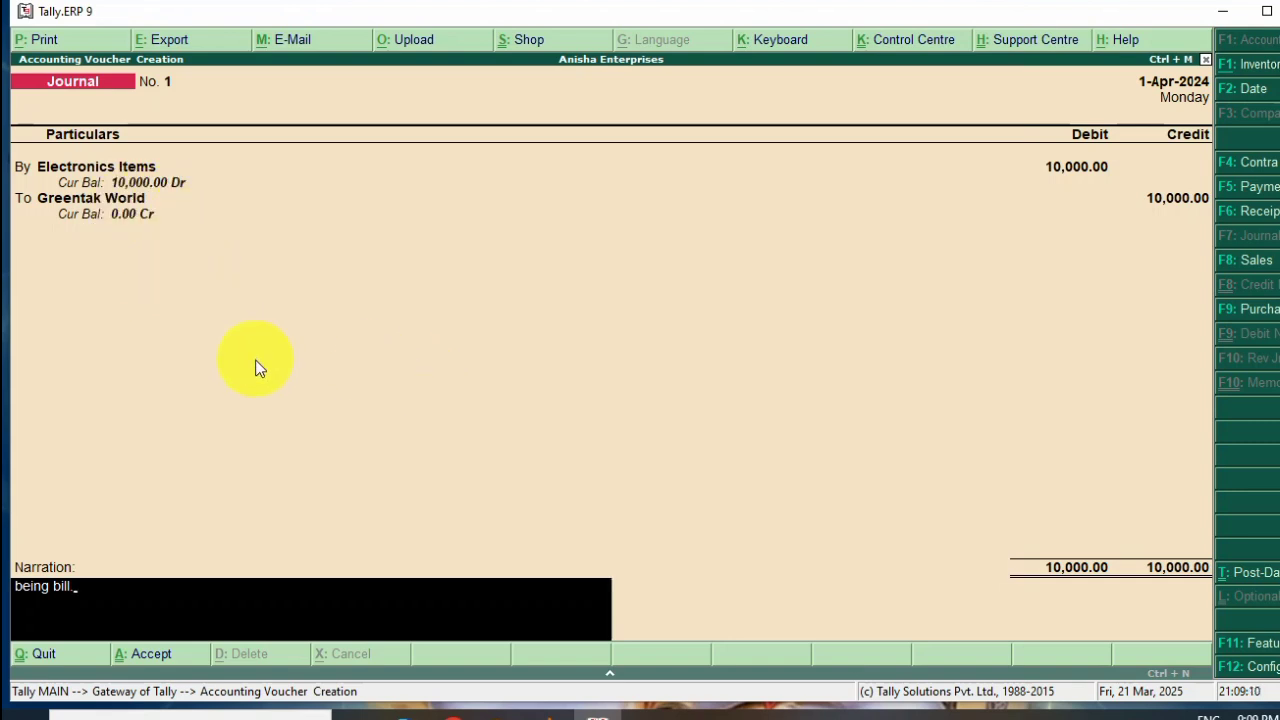
type("0001 dt.    .01-4-25 / for mo")
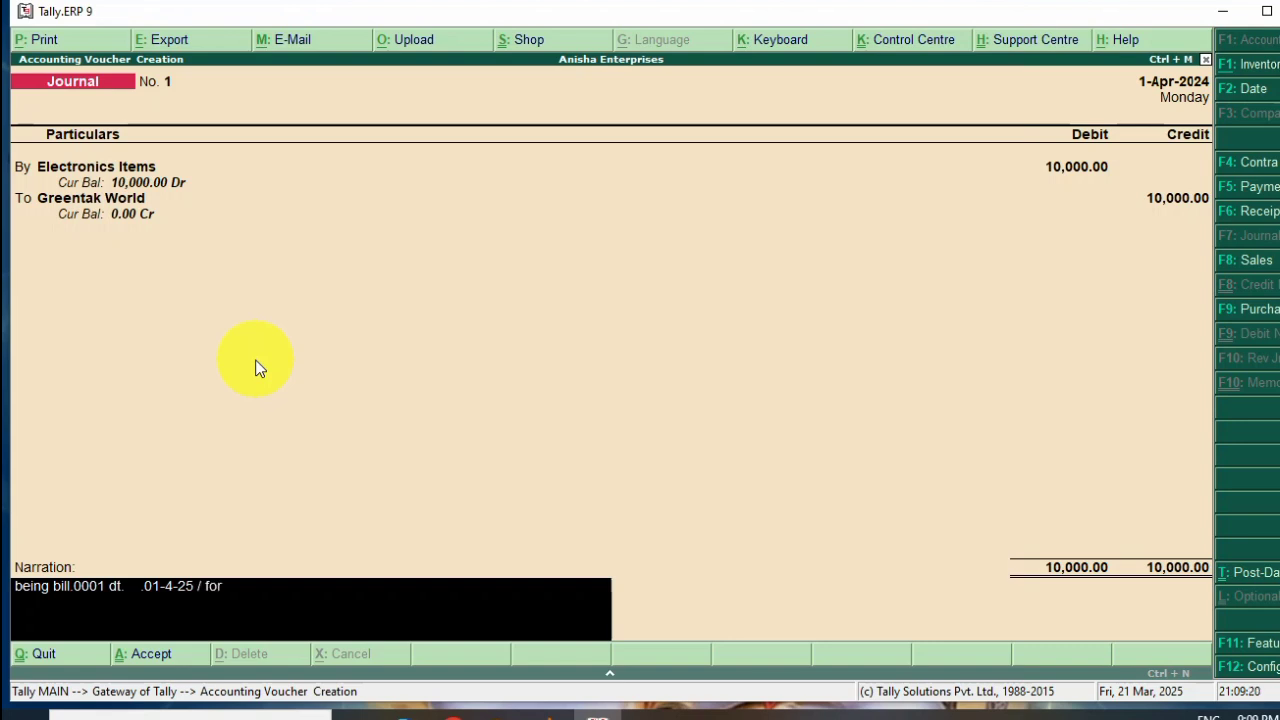
key("BackSpace")
key("BackSpace")
type("vivo mobile model n")
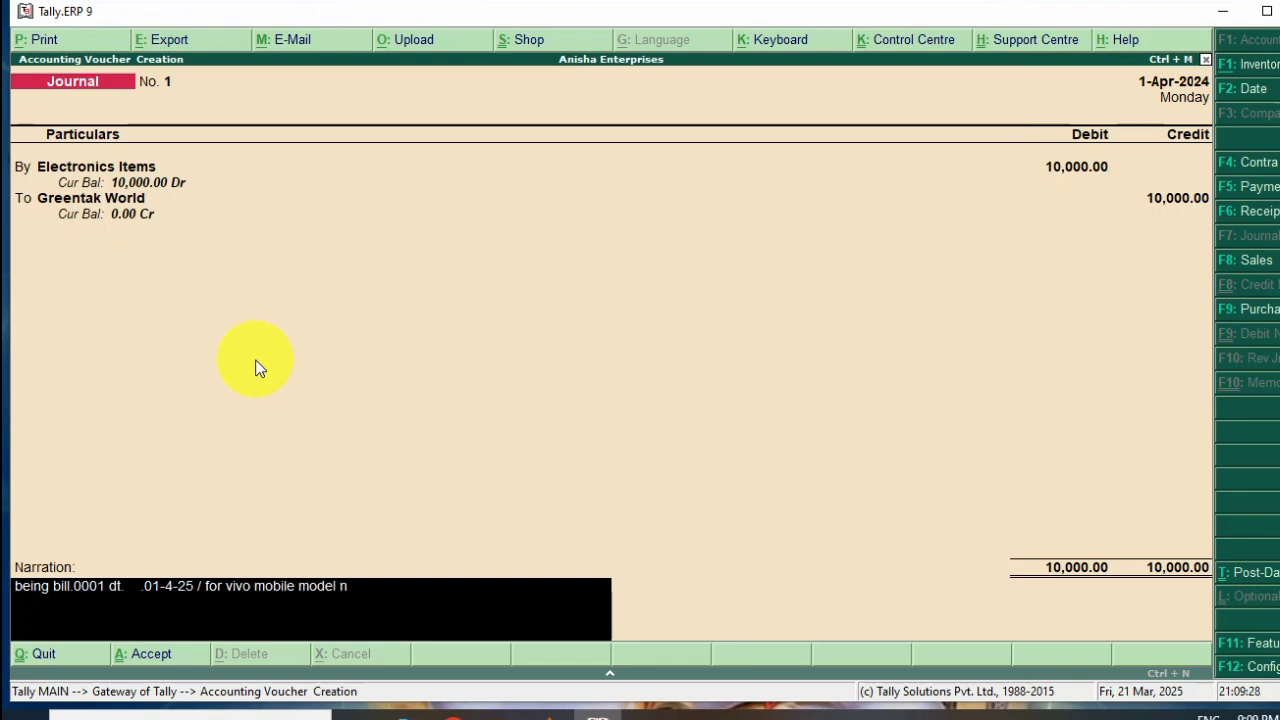
type("o.....1243")
key("Return")
key("Return")
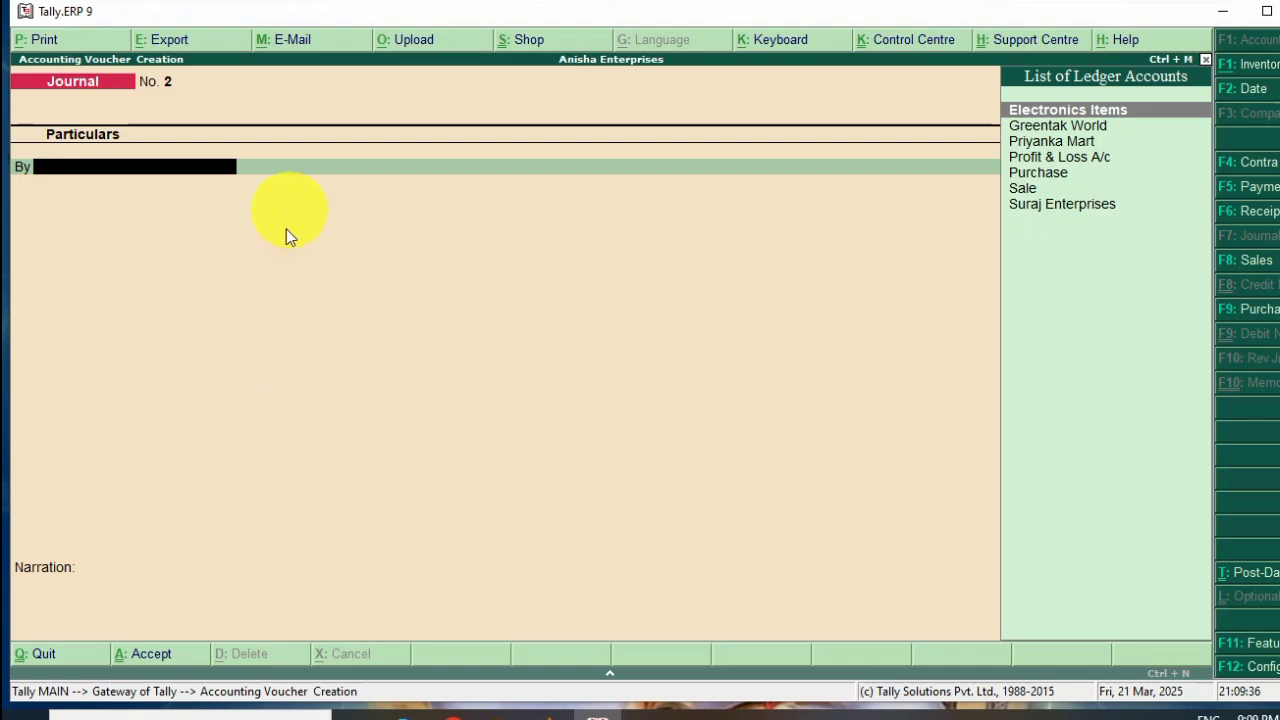
Leave voucher creation and display the Electronics Items ledger from the account books
key("Escape")
key("Escape")
type("ndal")
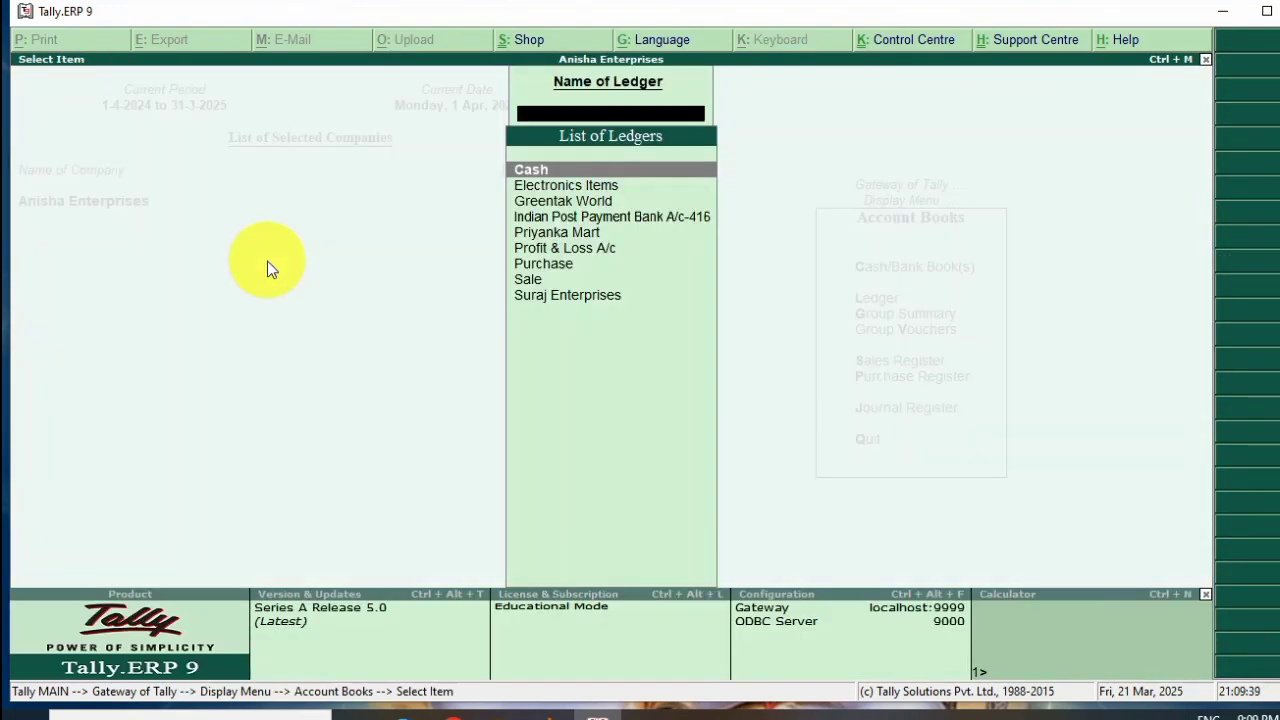
type("Ele")
key("Return")
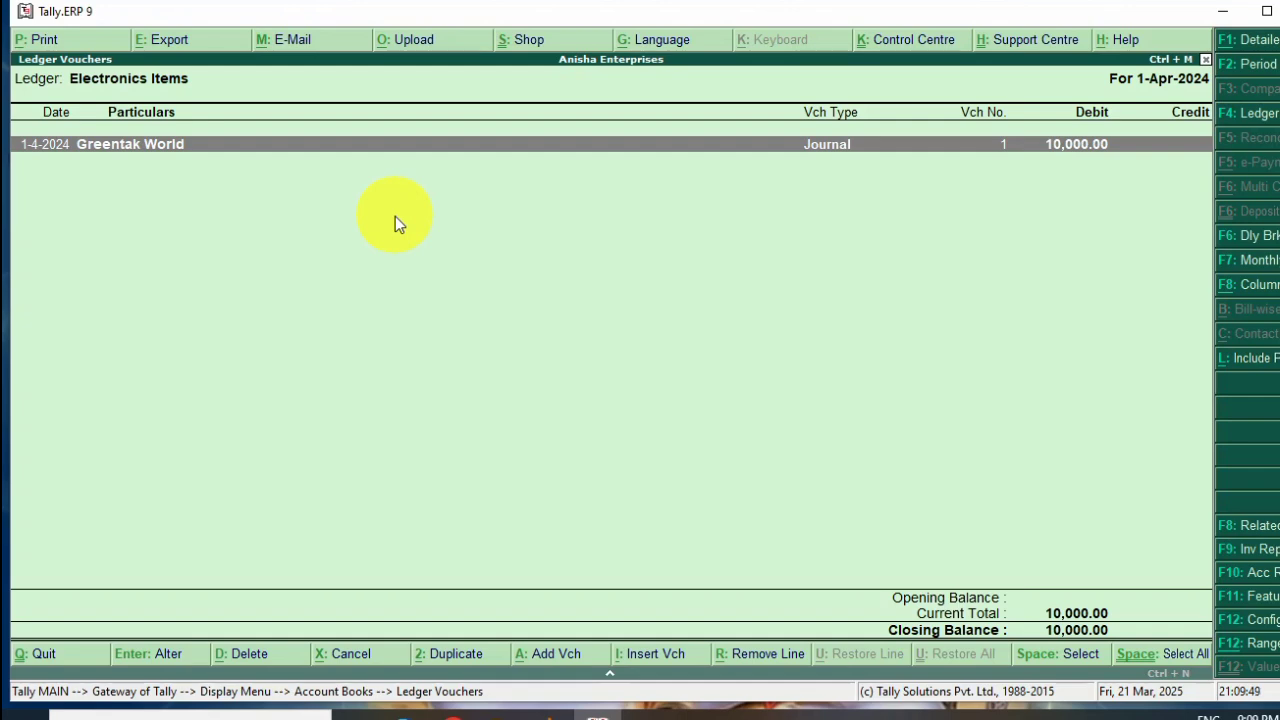
Examine the journal voucher's entries and narration from the Electronics Items ledger, and return to the ledger selection without changing it
key("Return")
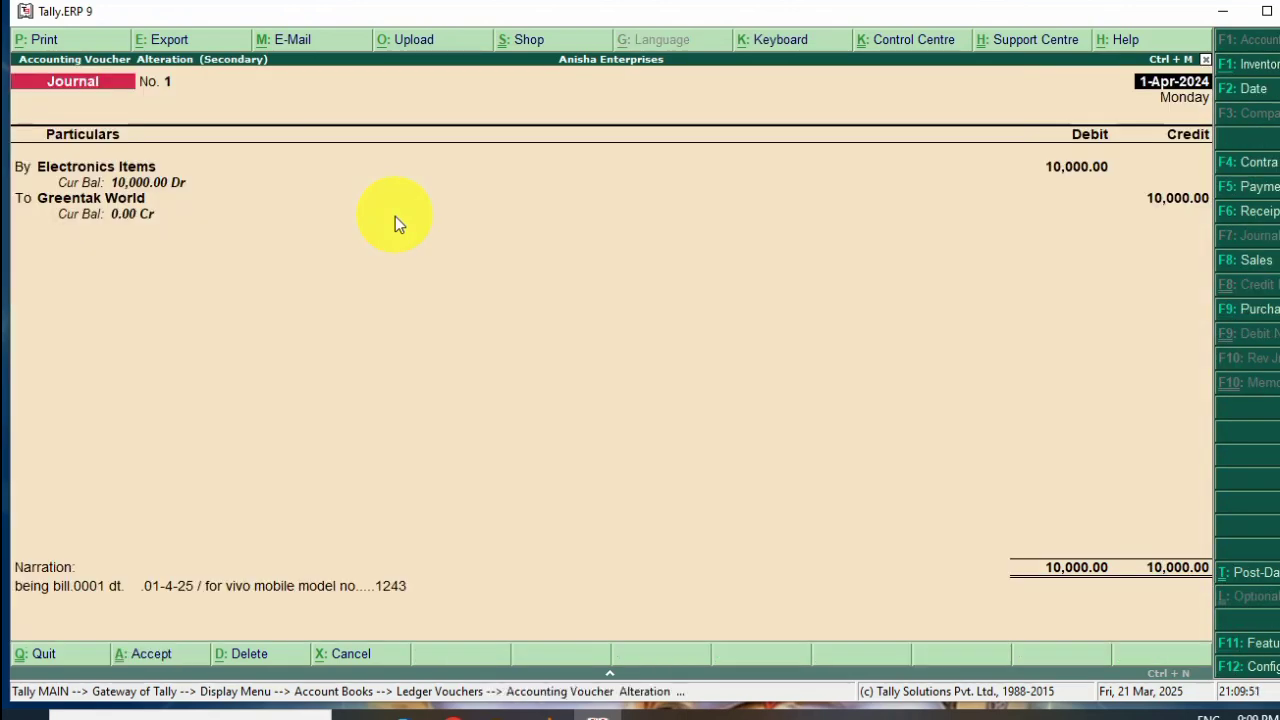
key("Escape")
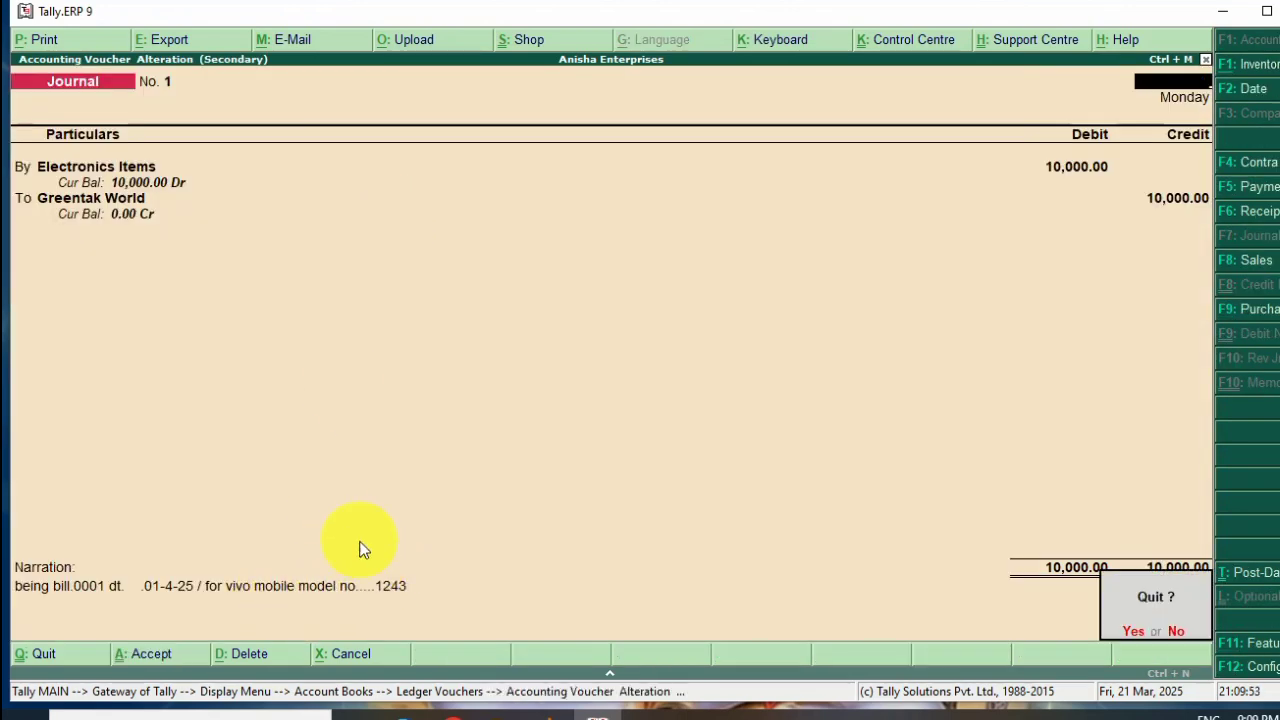
key("y")
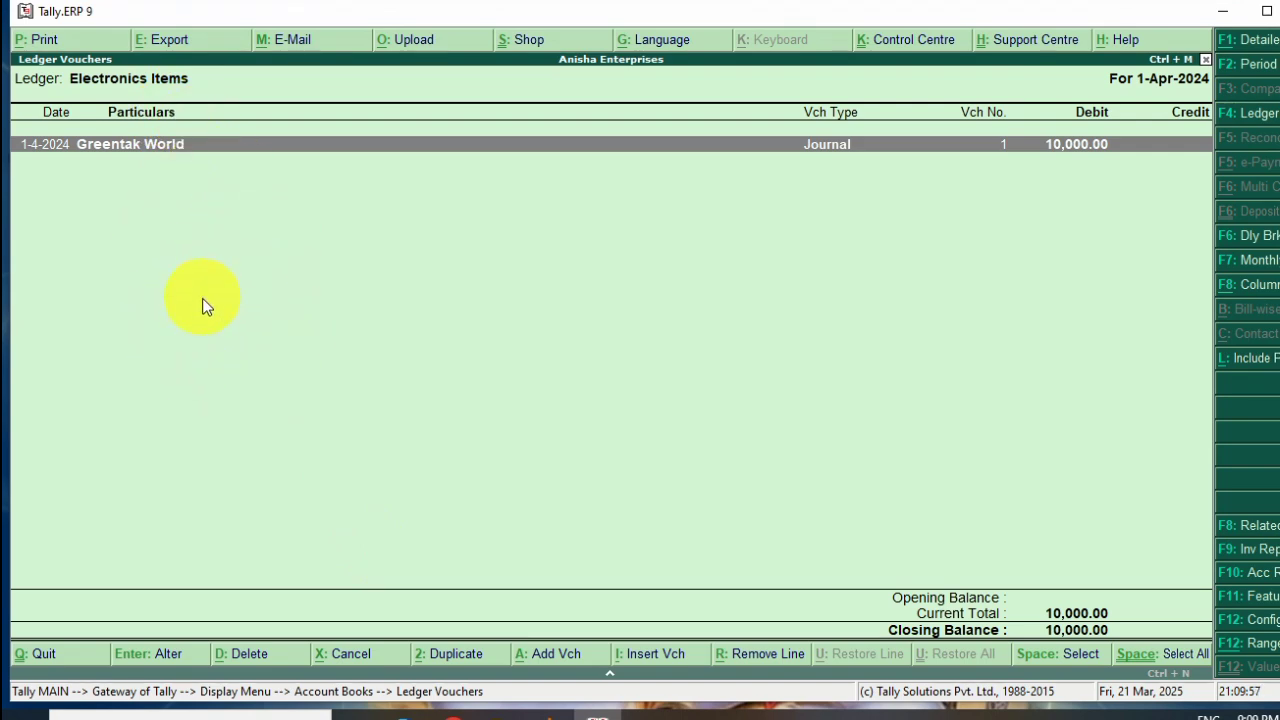
key("Return")
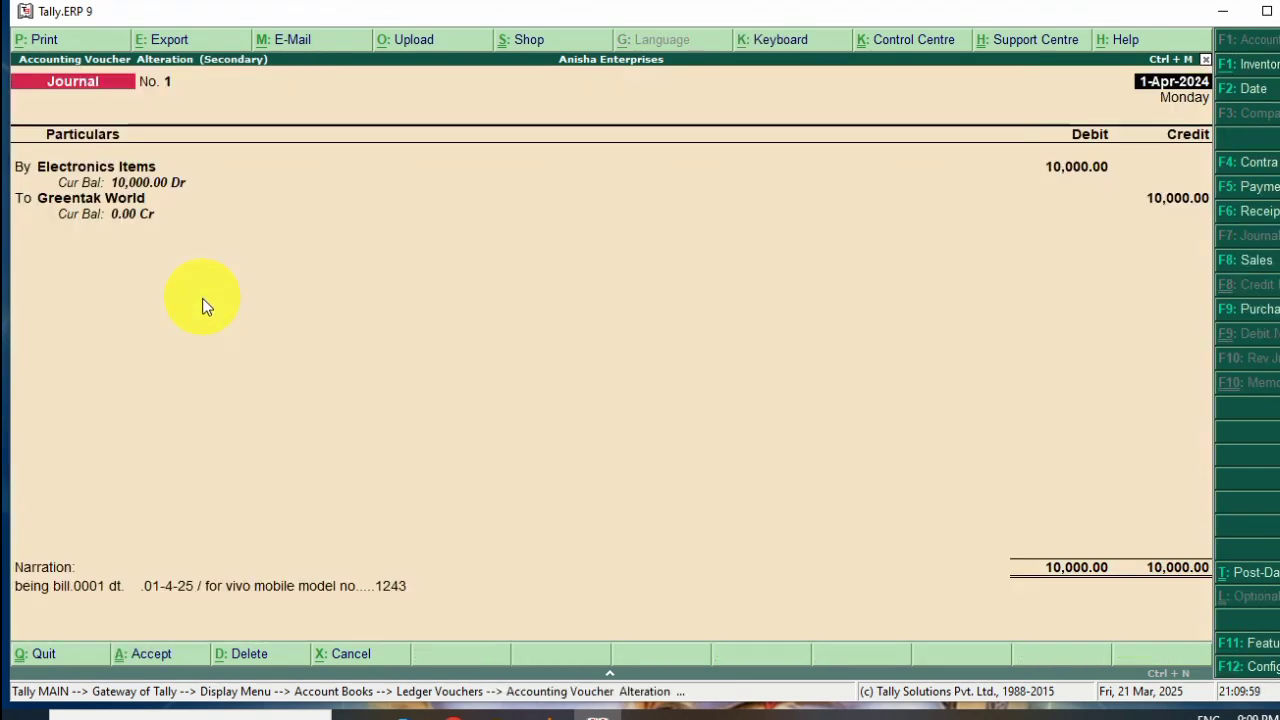
left_click(237, 612)
key("Escape")
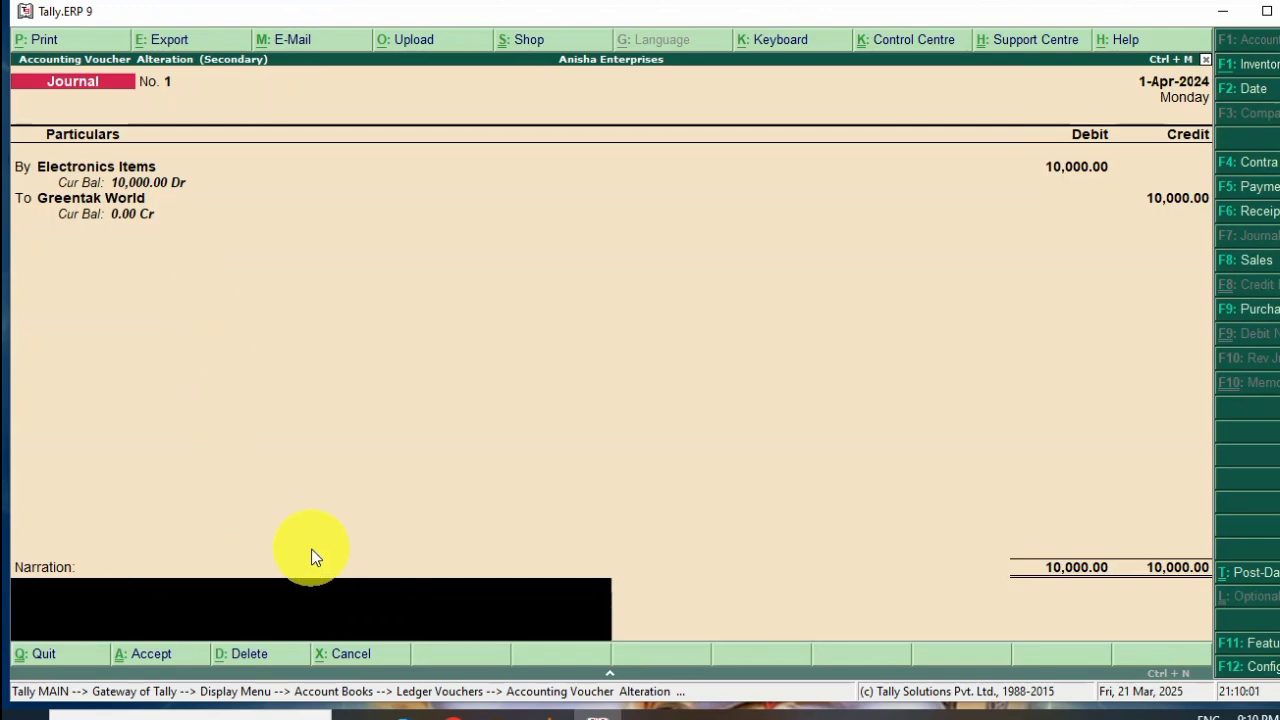
key("Escape")
key("Return")
key("Escape")
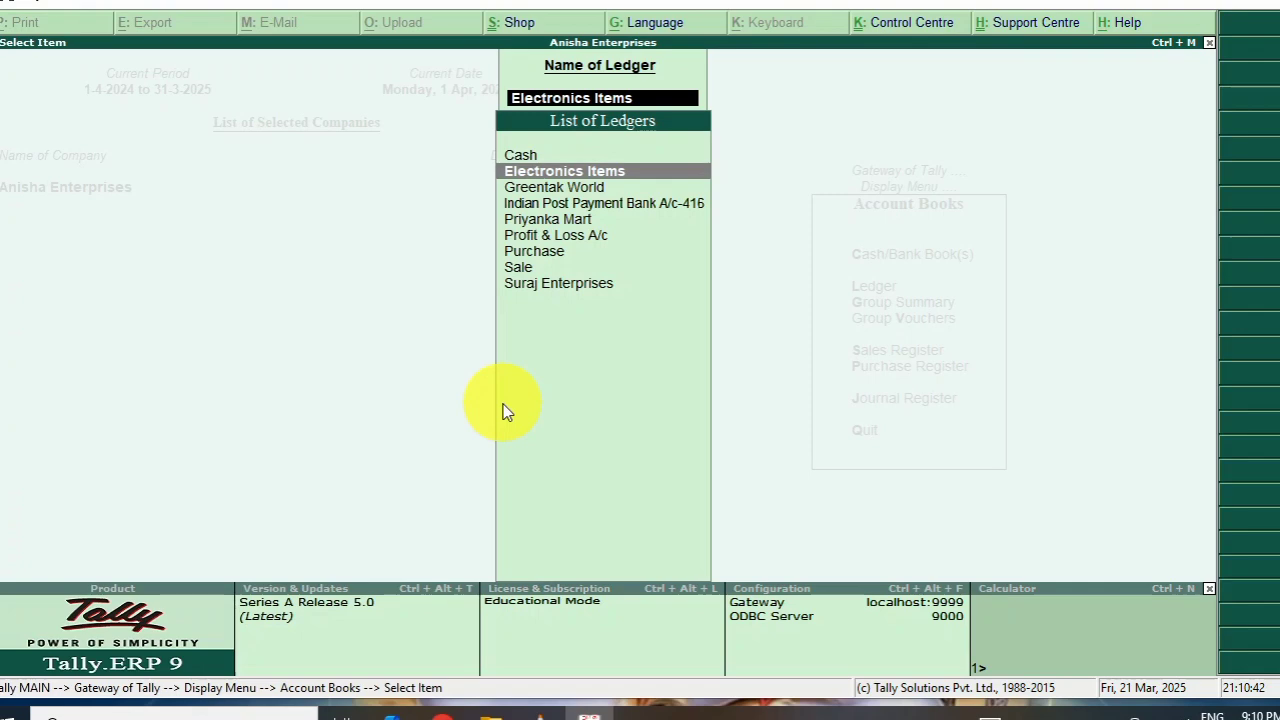
Return to the Gateway of Tally and display the Greentak World ledger from the account books
key("Escape")
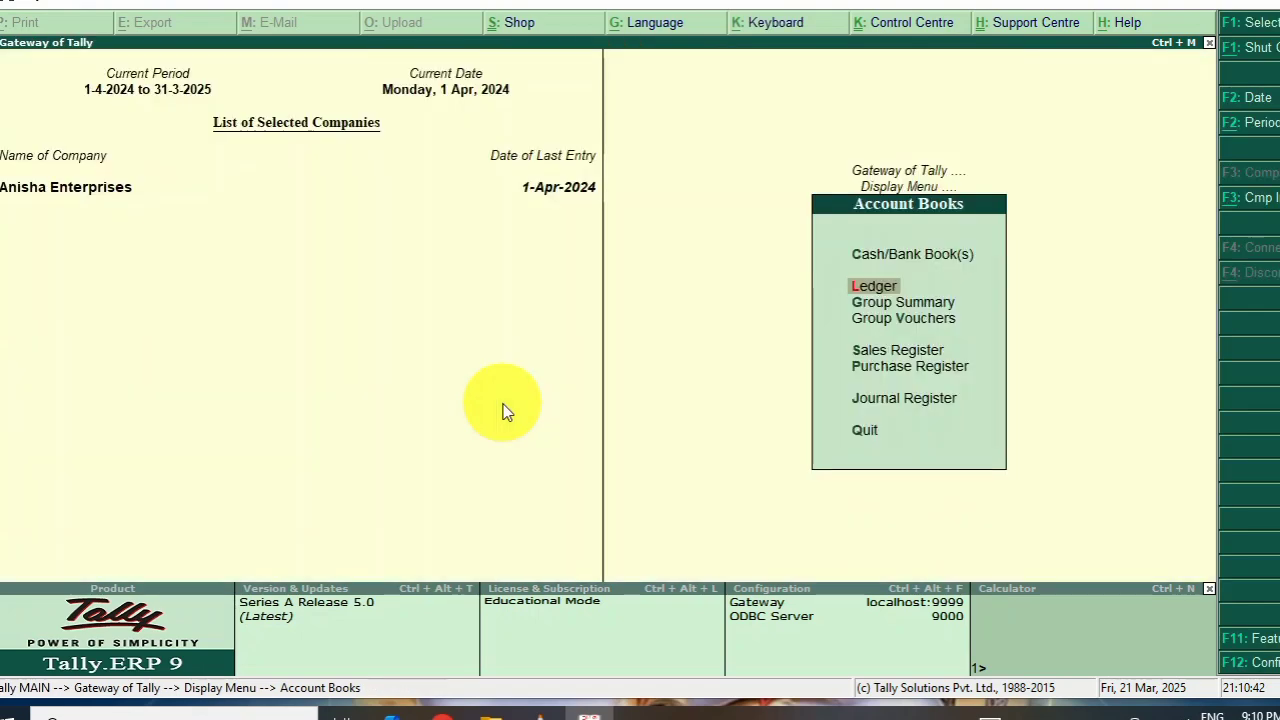
key("Escape")
key("Escape")
key("n")
key("d")
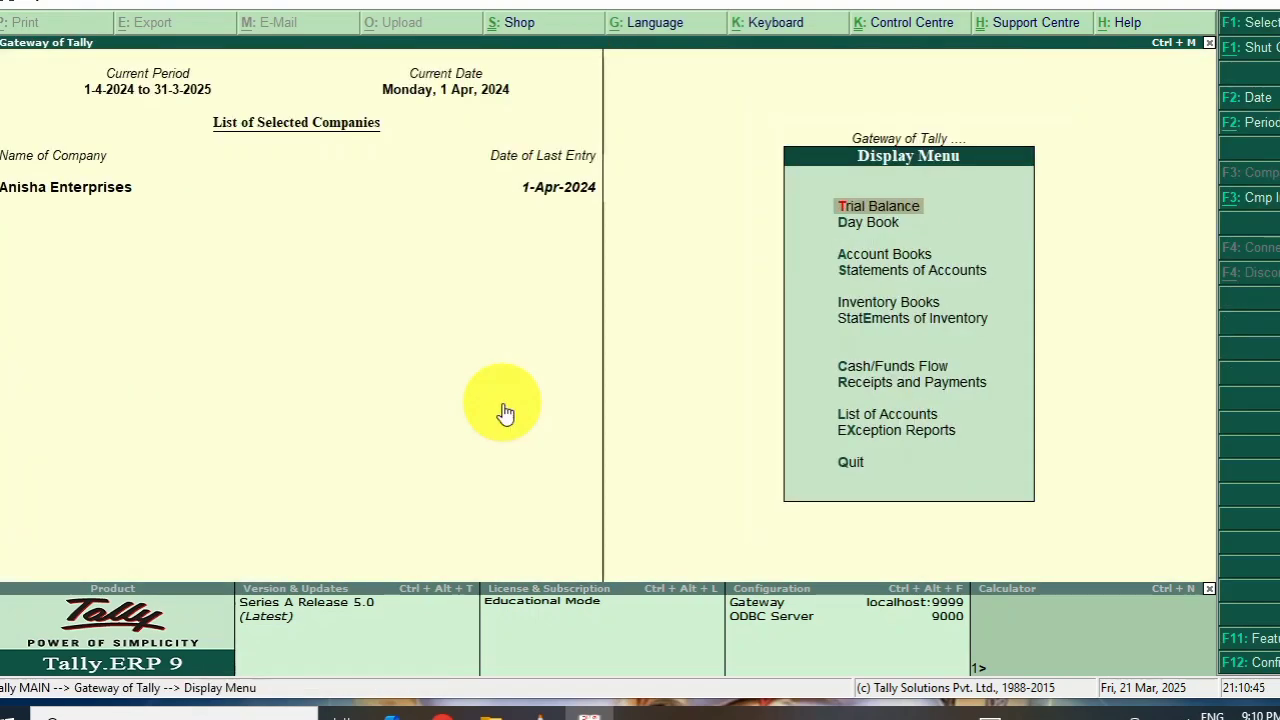
type("al")
type("G")
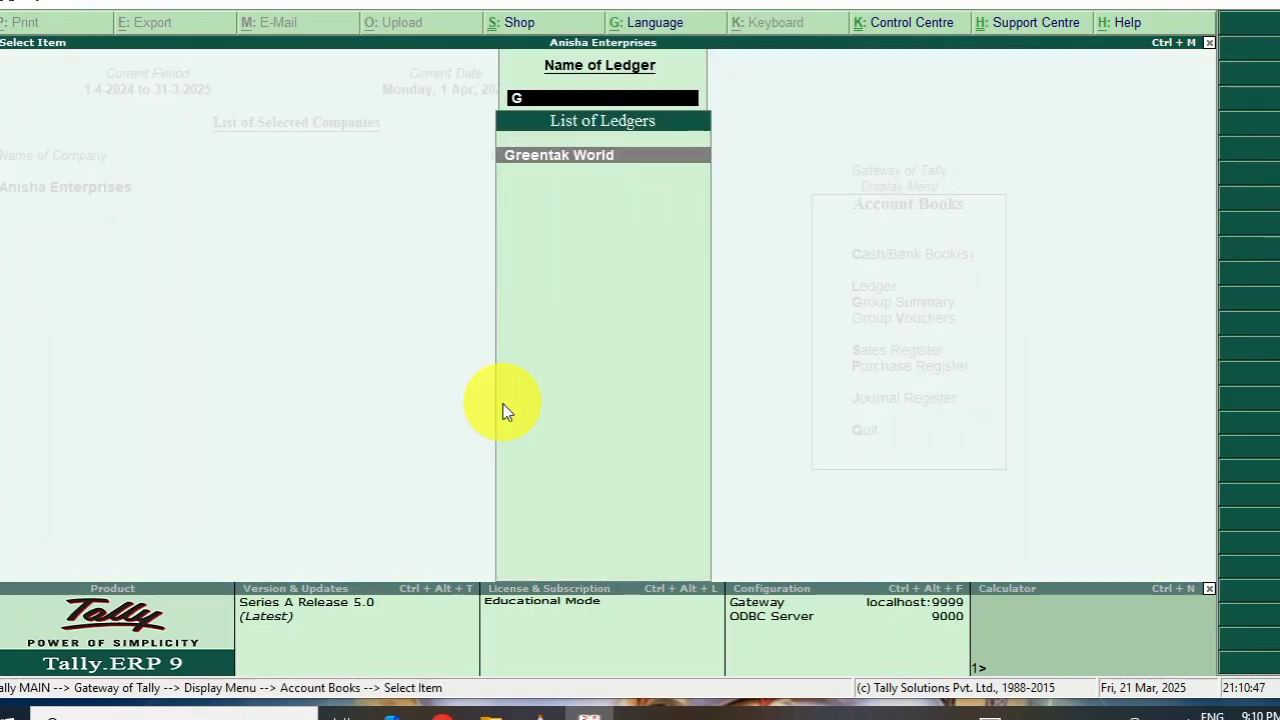
key("Return")
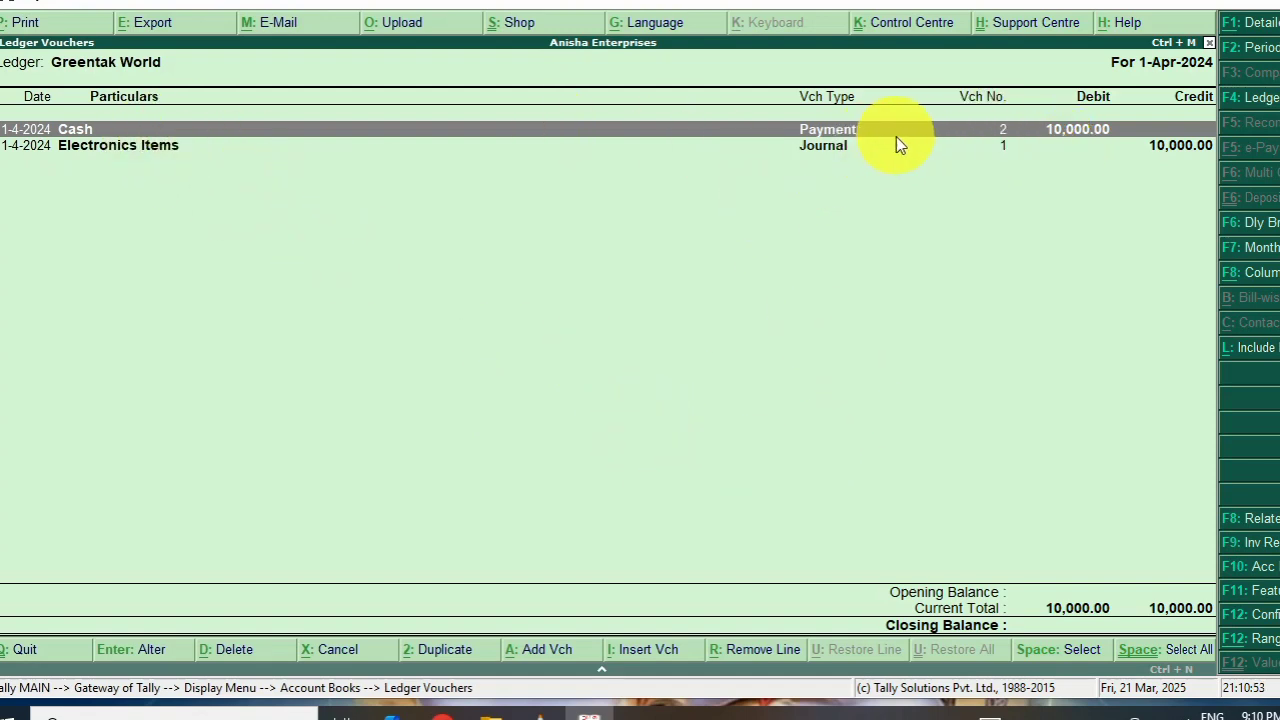
Examine the cash payment voucher in the Greentak World ledger, return to the list and highlight the Electronics Items journal entry
key("Return")
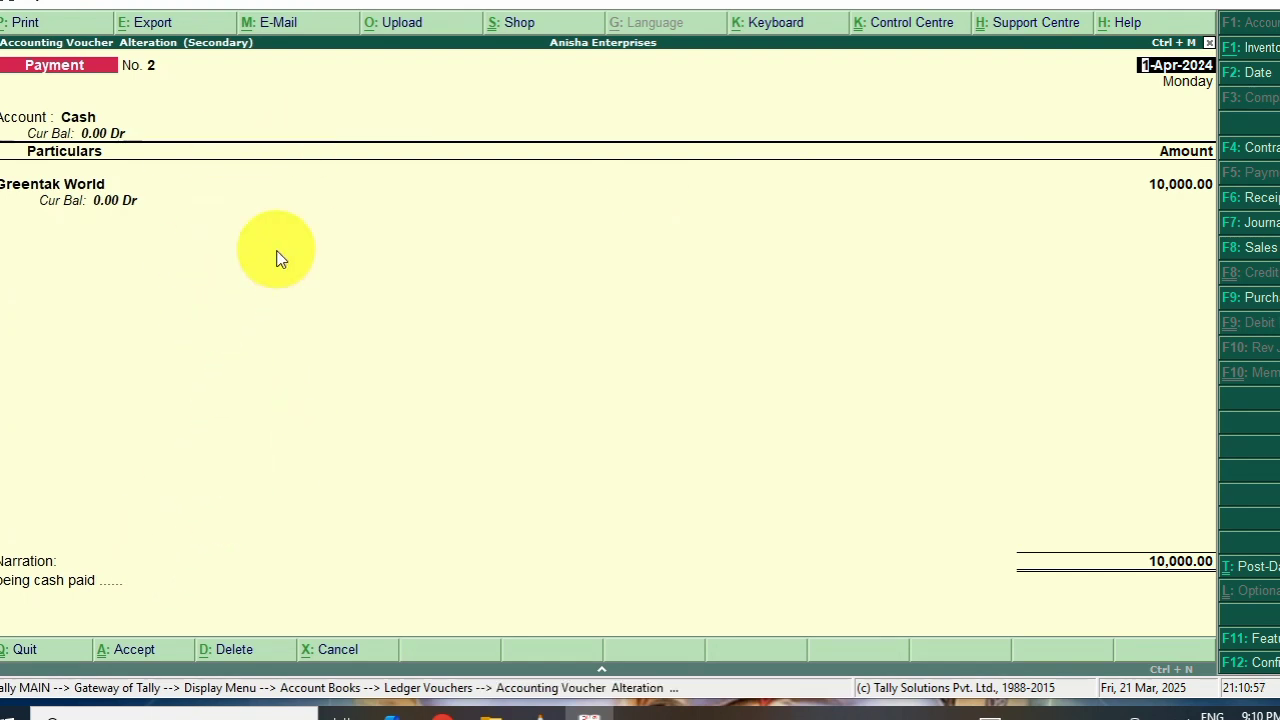
key("Escape")
key("Escape")
key("Return")
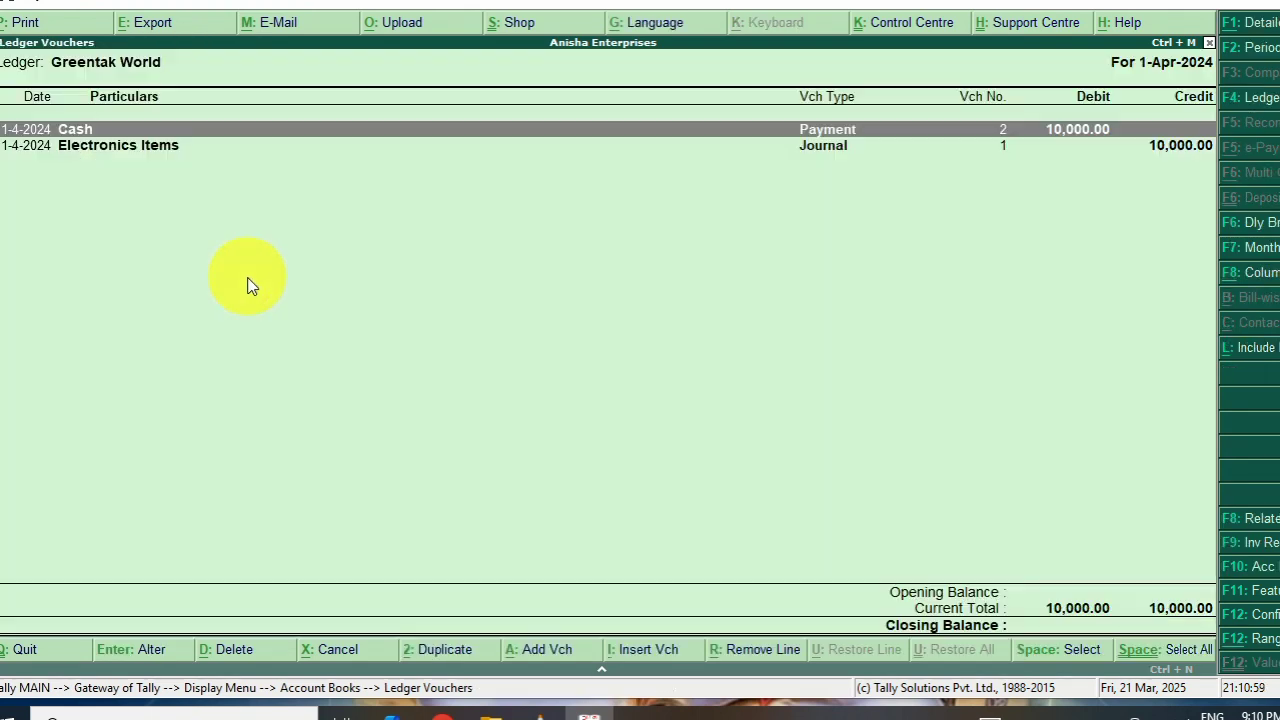
key("Down")
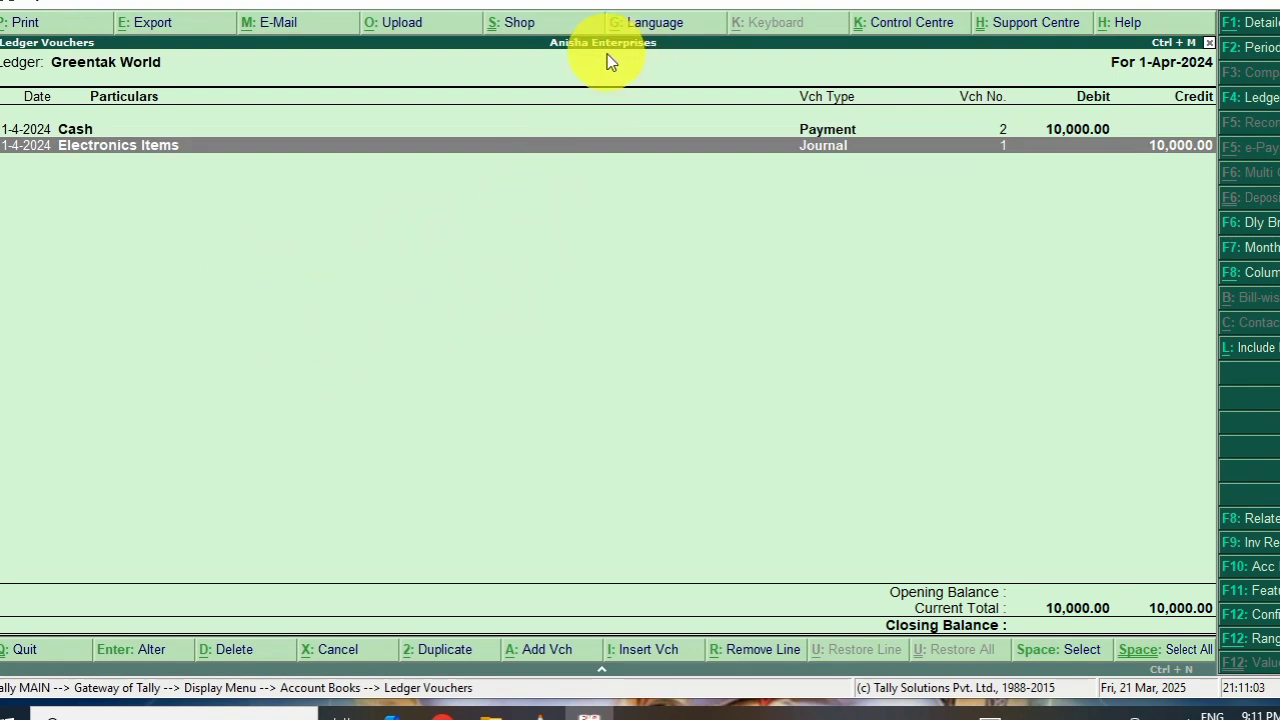
Examine the cash payment voucher in the Greentak World ledger and quit it without changes
key("Up")
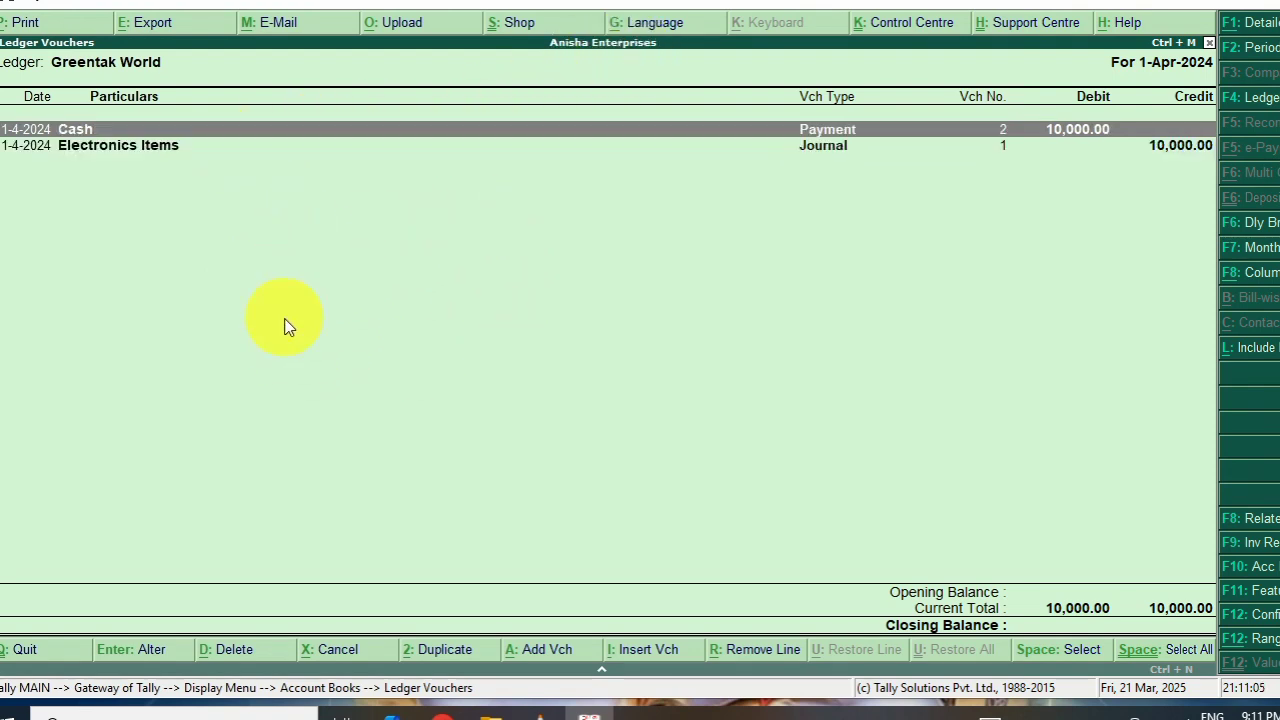
key("Down")
key("Up")
key("Return")
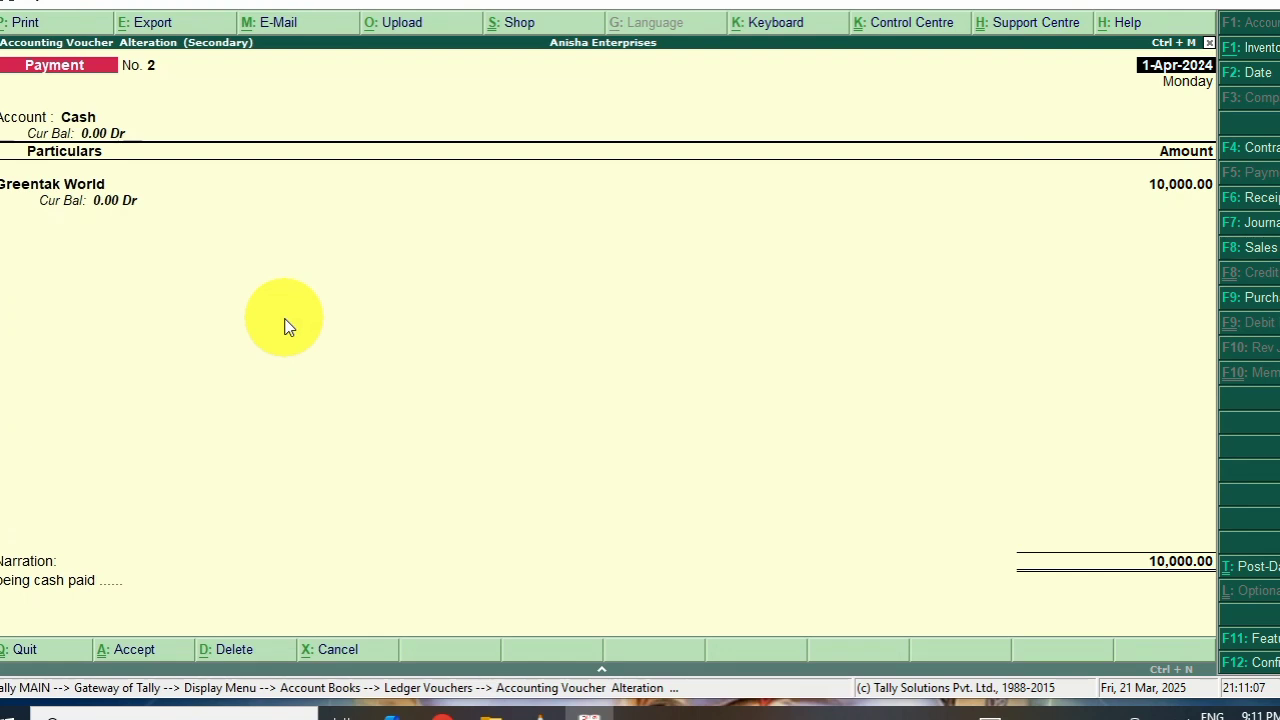
key("Escape")
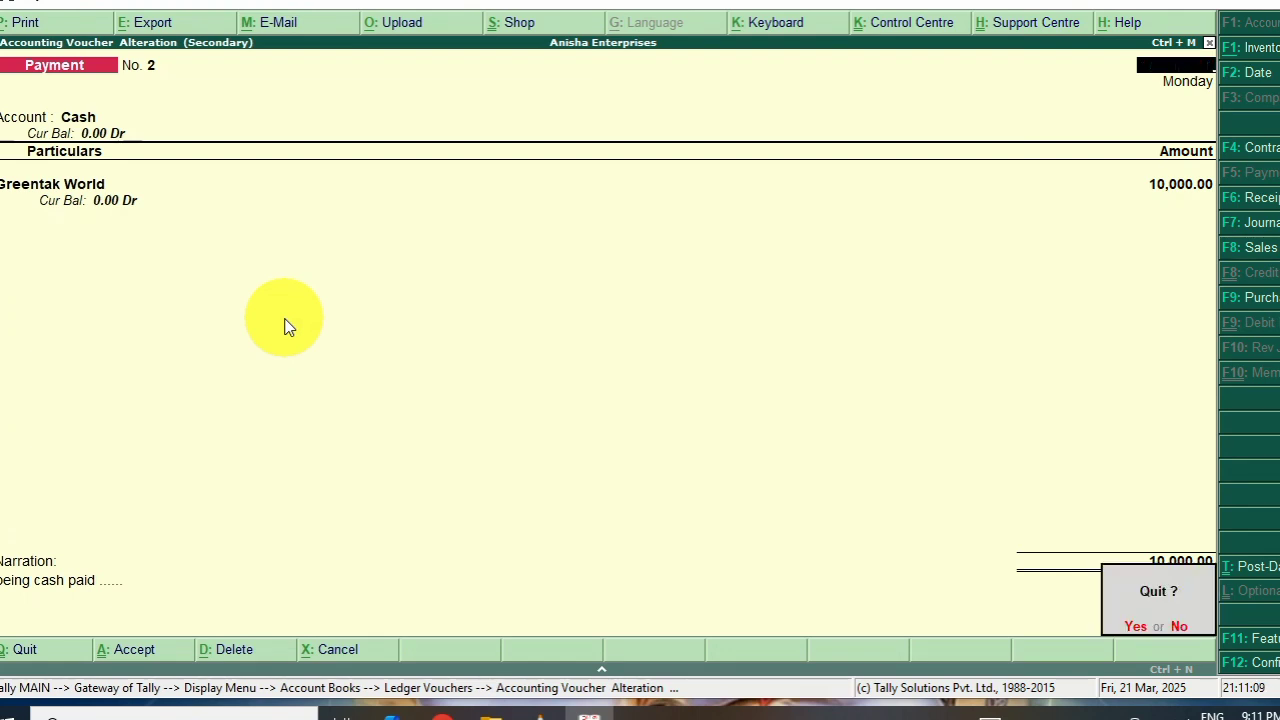
key("y")
key("Return")
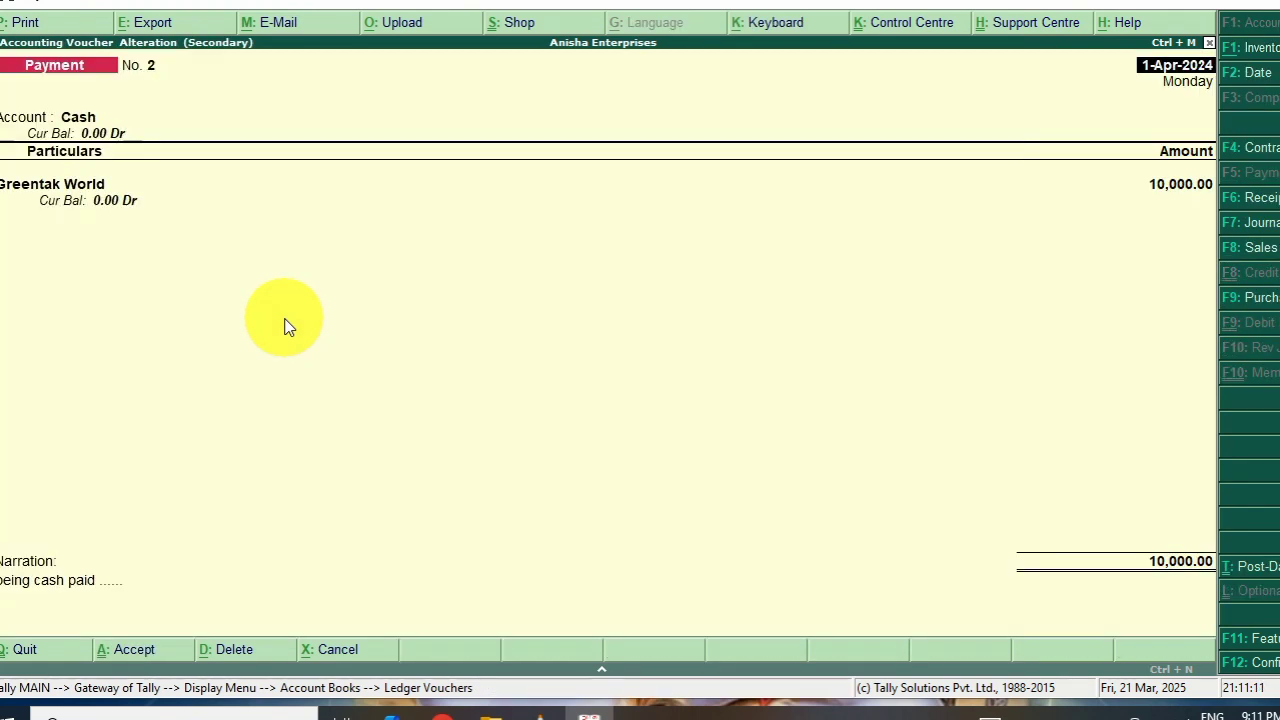
key("Return")
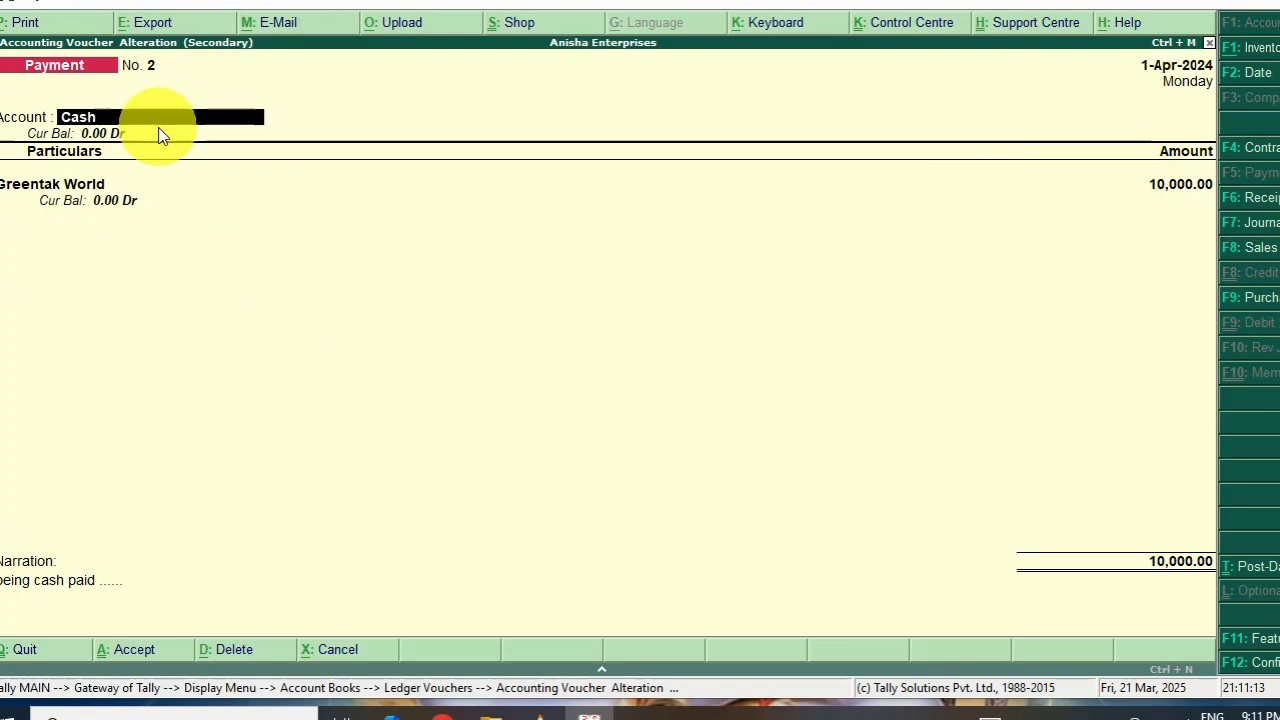
type("P")
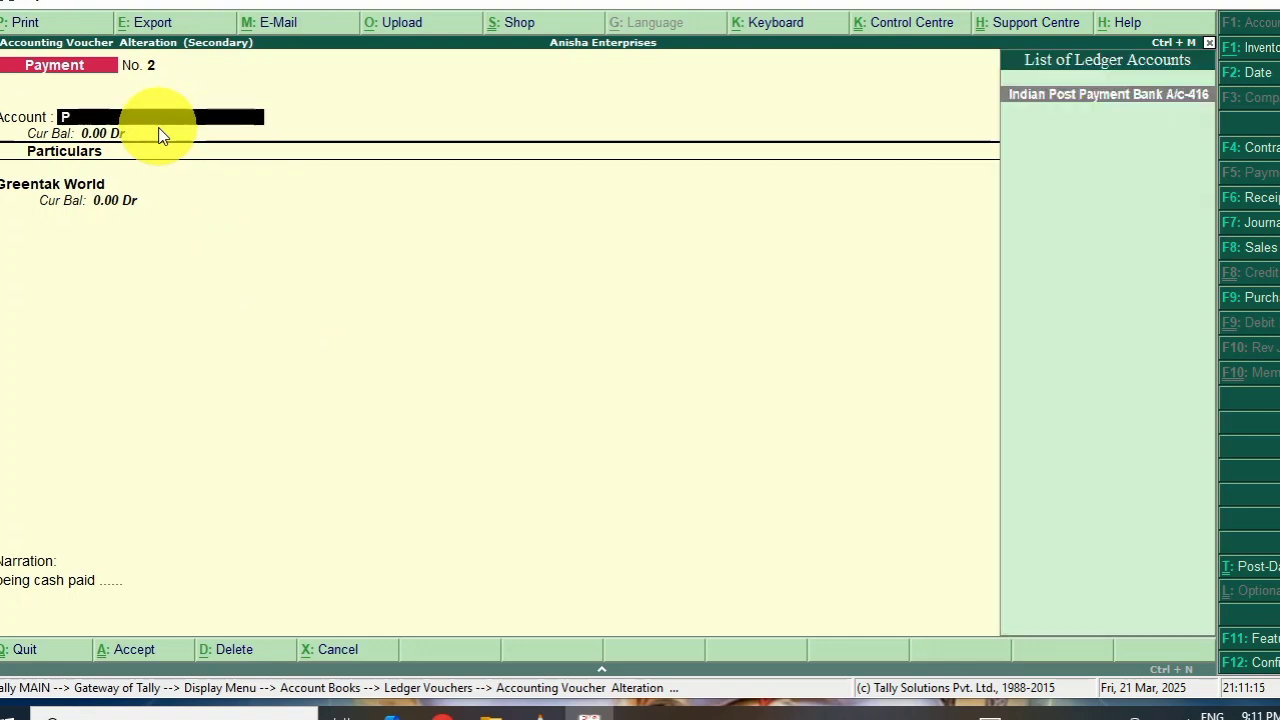
key("BackSpace")
key("Escape")
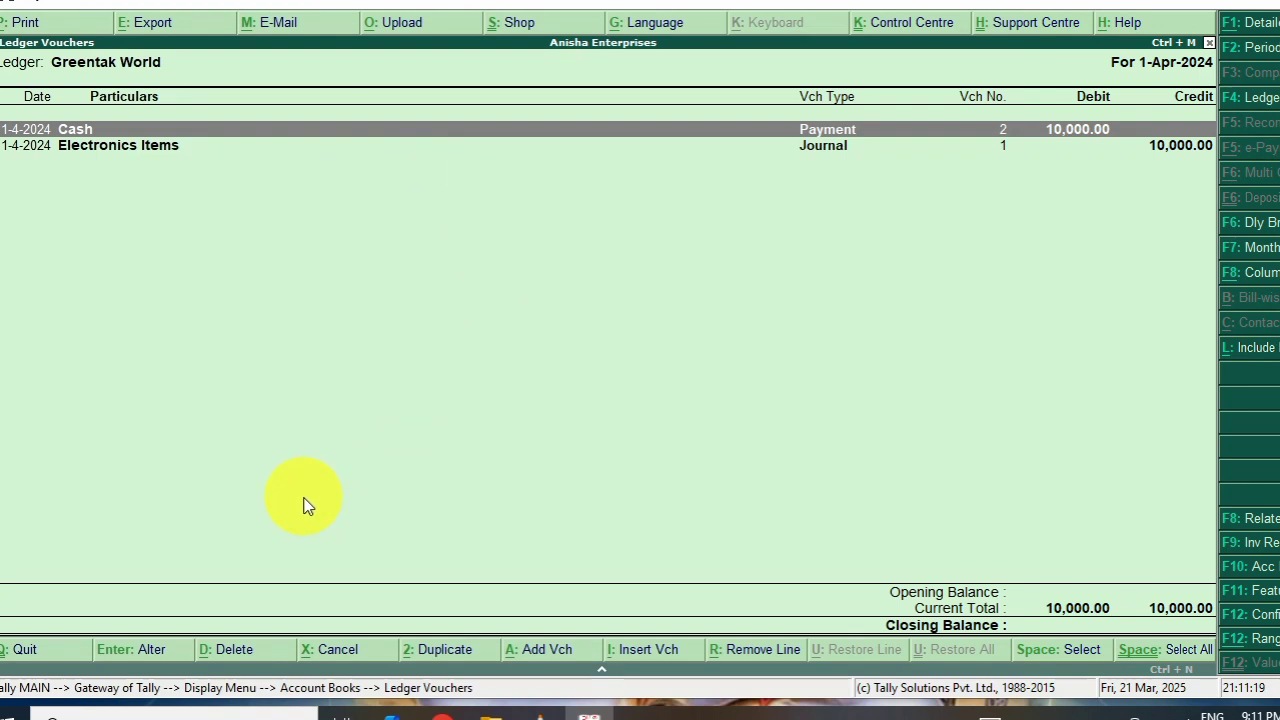
Examine the Electronics Items journal voucher from the Greentak World ledger and return to the voucher list
key("Down")
key("Up")
key("Down")
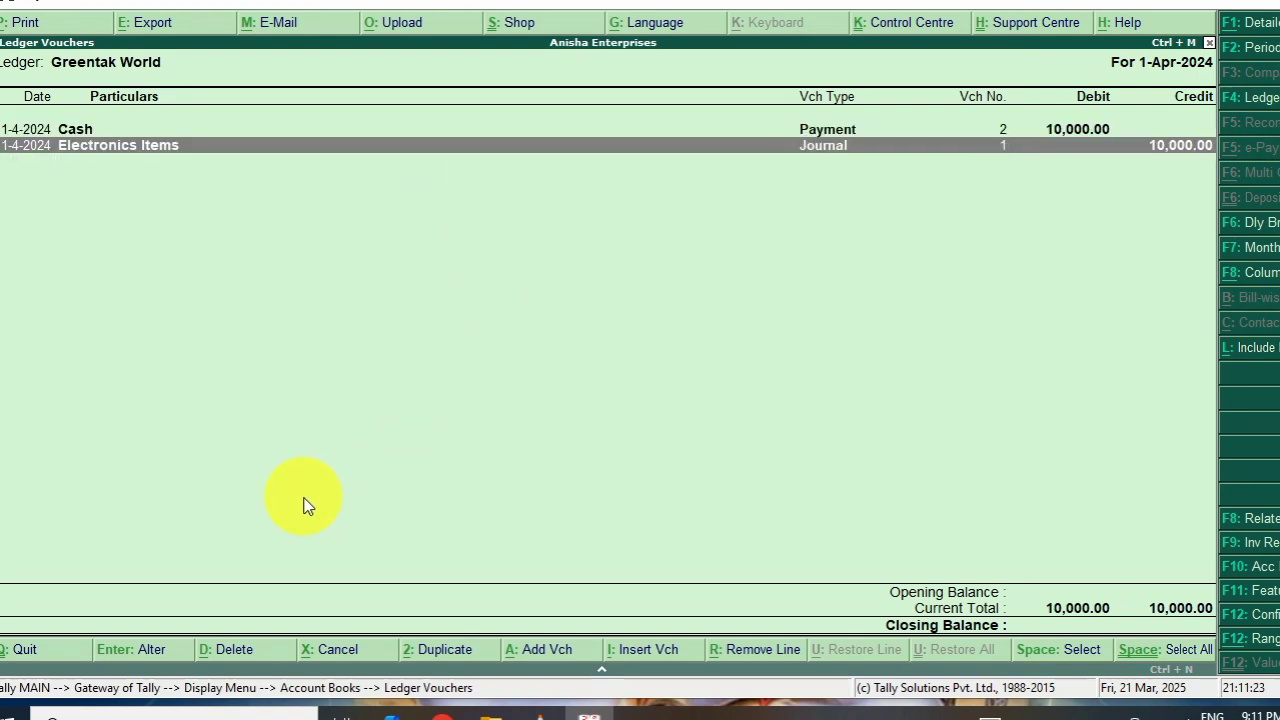
key("Return")
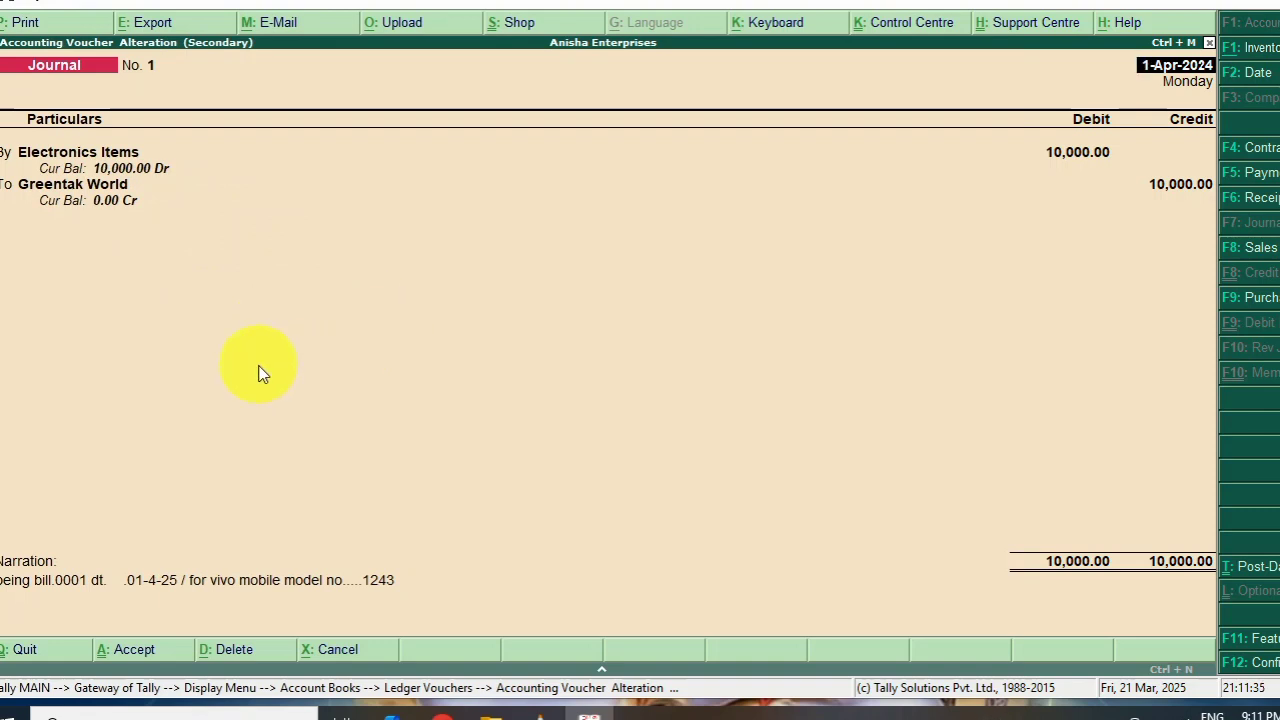
key("Escape")
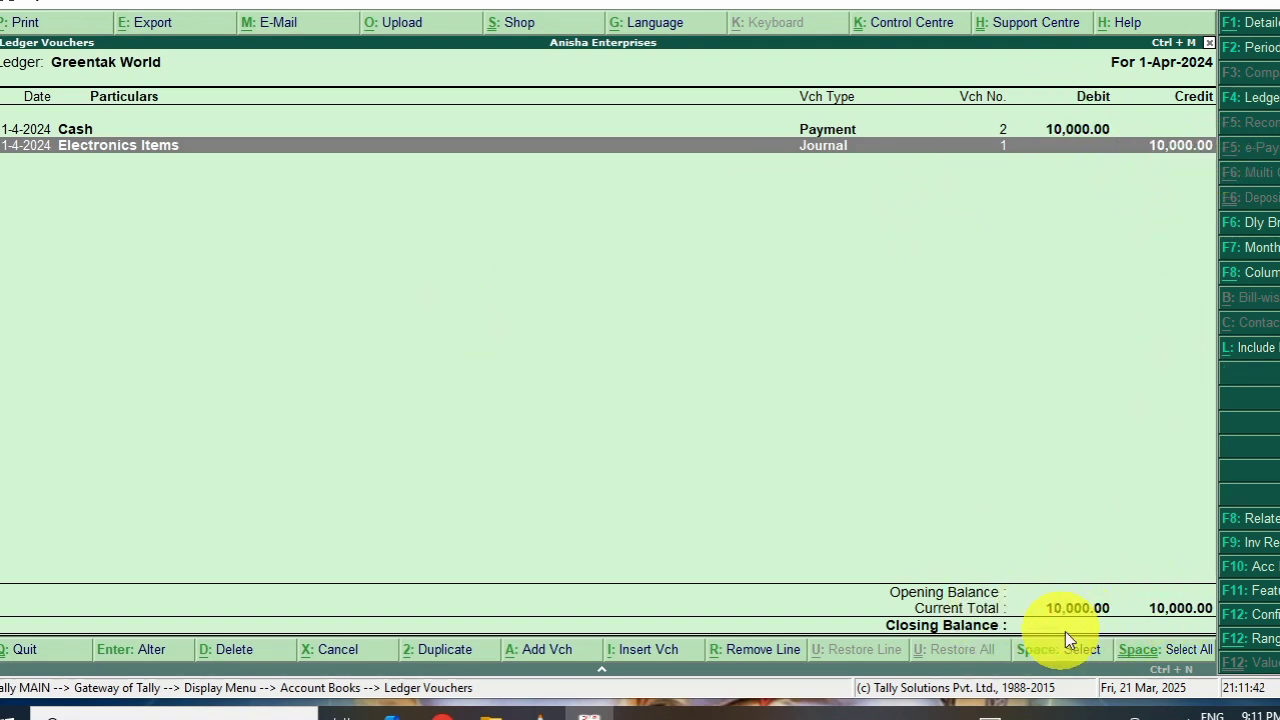
Return to the Gateway of Tally and display the Electronics Items monthly summary through Fixed Assets in the trial balance
key("Escape")
key("Escape")
key("Escape")
key("Escape")
key("Escape")
key("Escape")
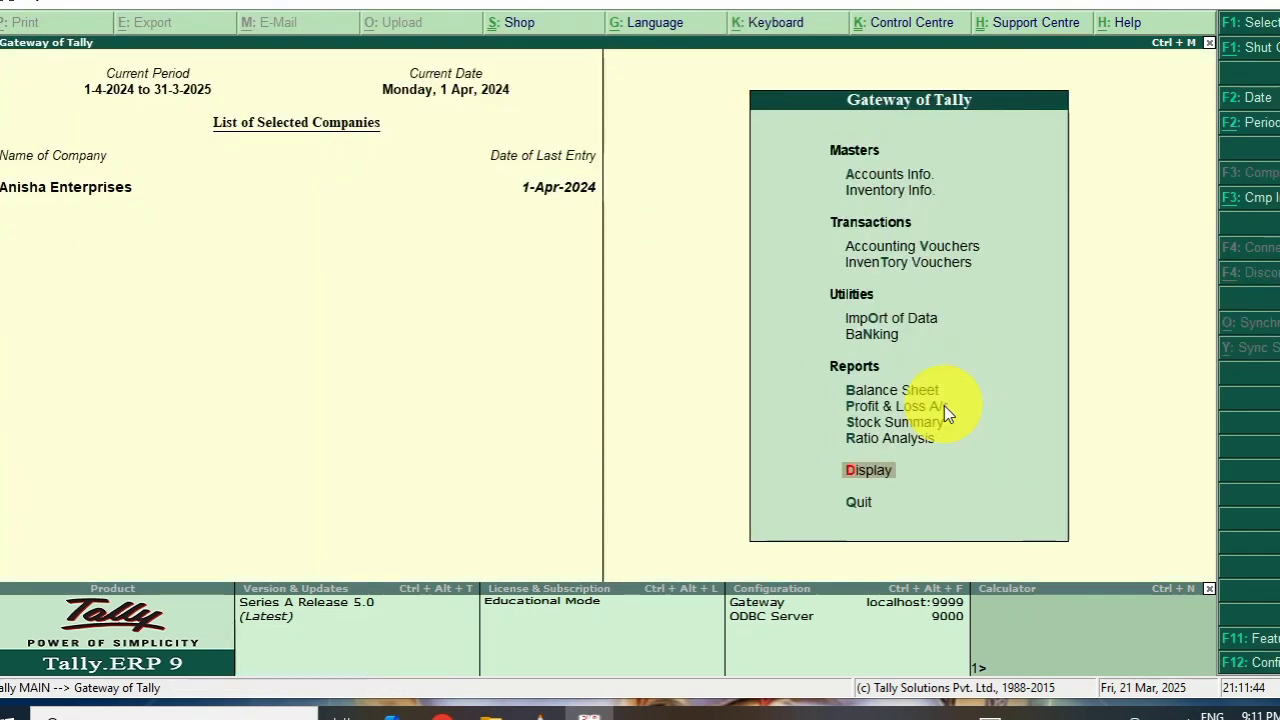
key("d")
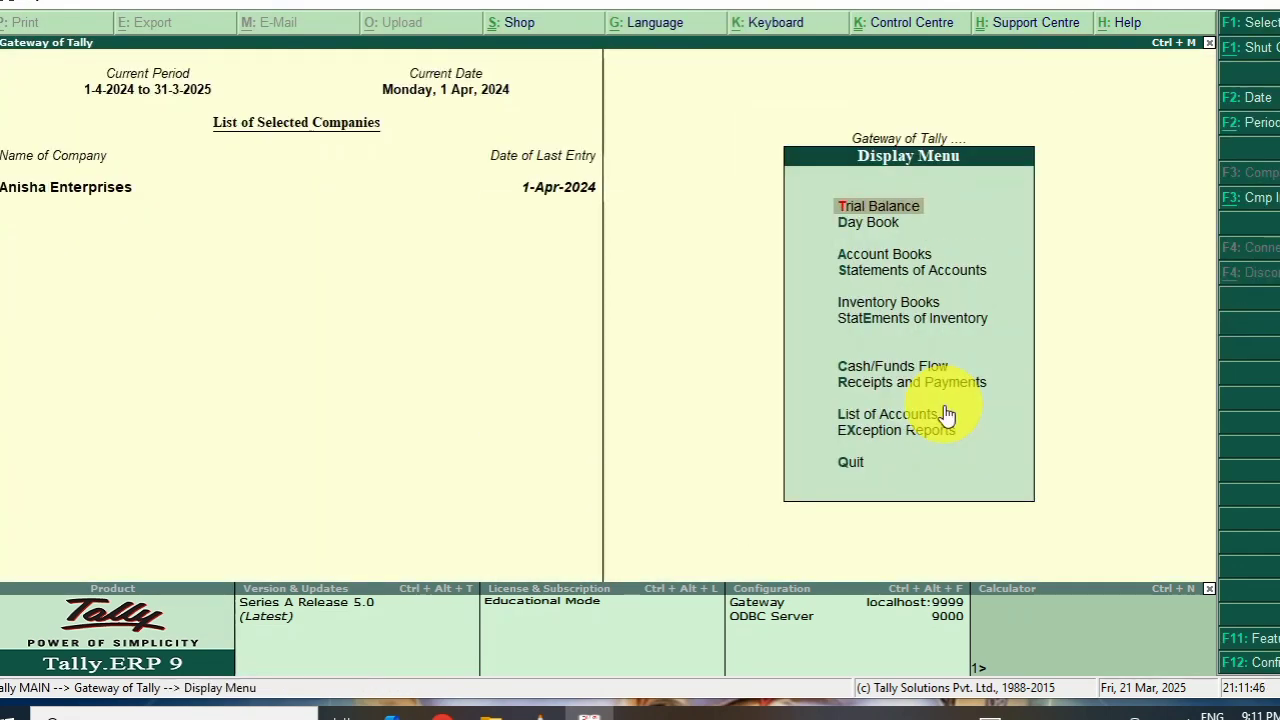
key("Return")
key("Down")
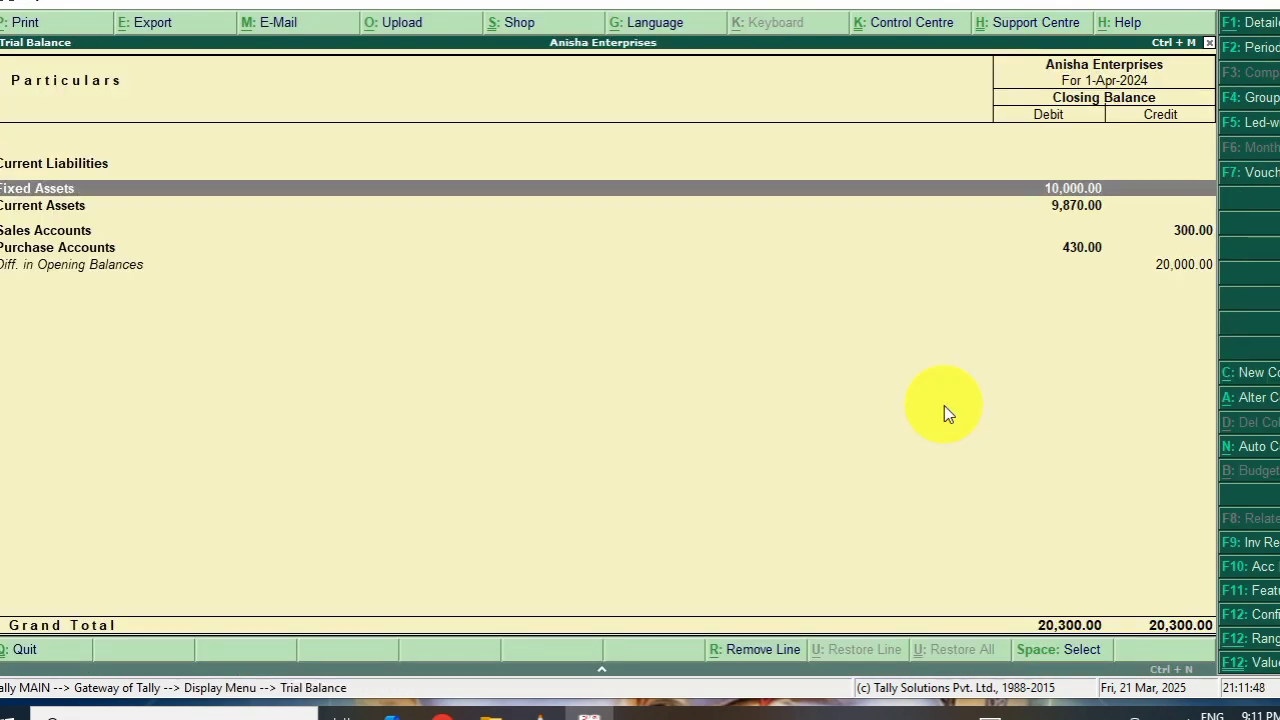
key("Return")
key("Return")
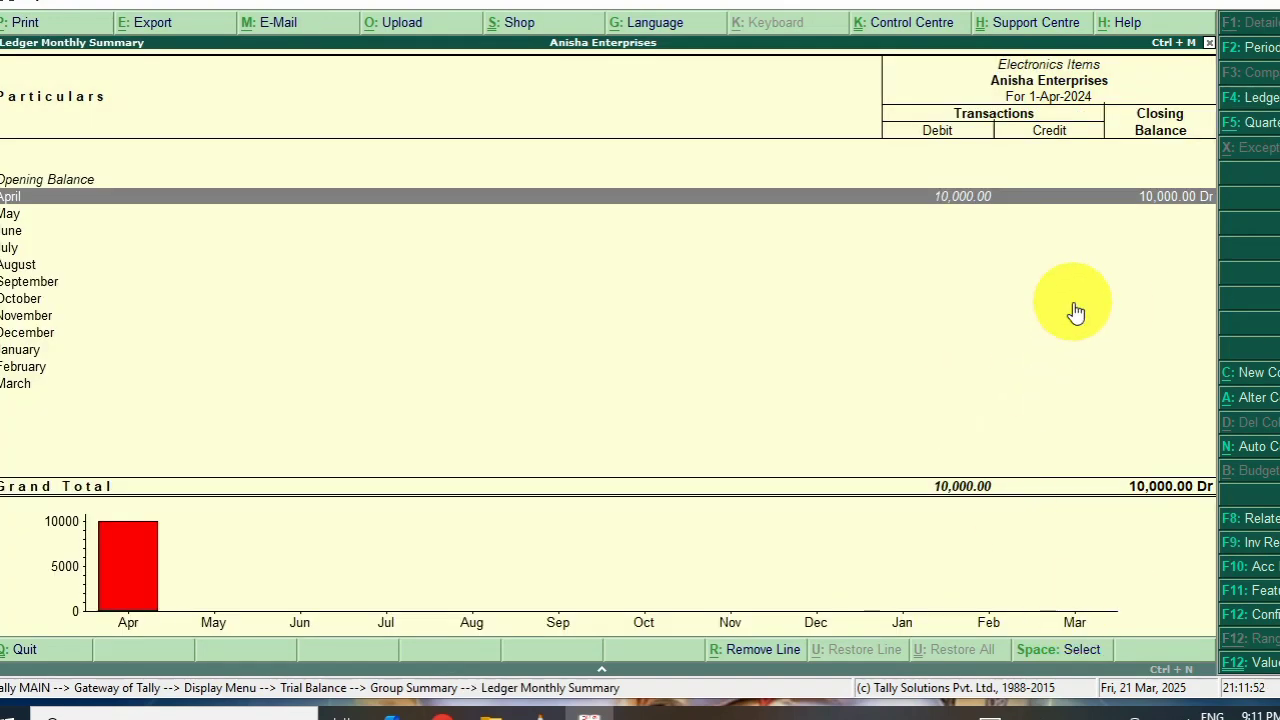
Leave the monthly summary and the trial balance, and return to the Gateway of Tally
key("Escape")
key("Escape")
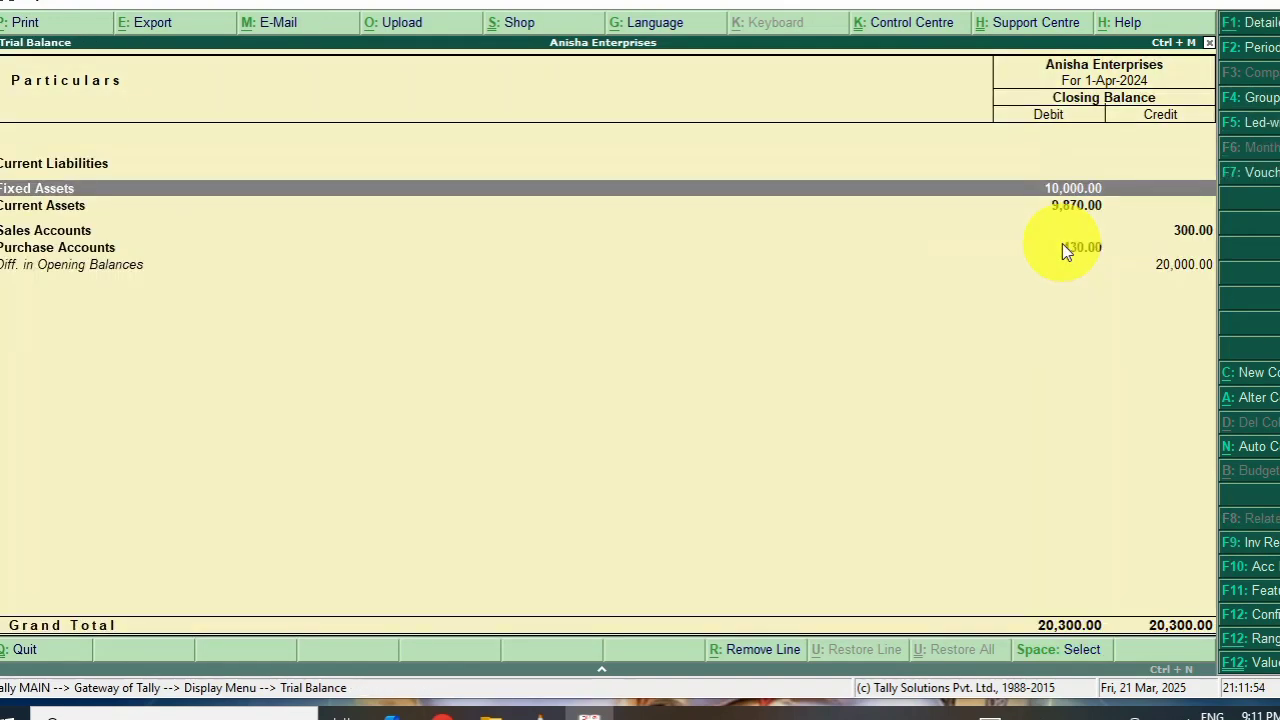
key("Escape")
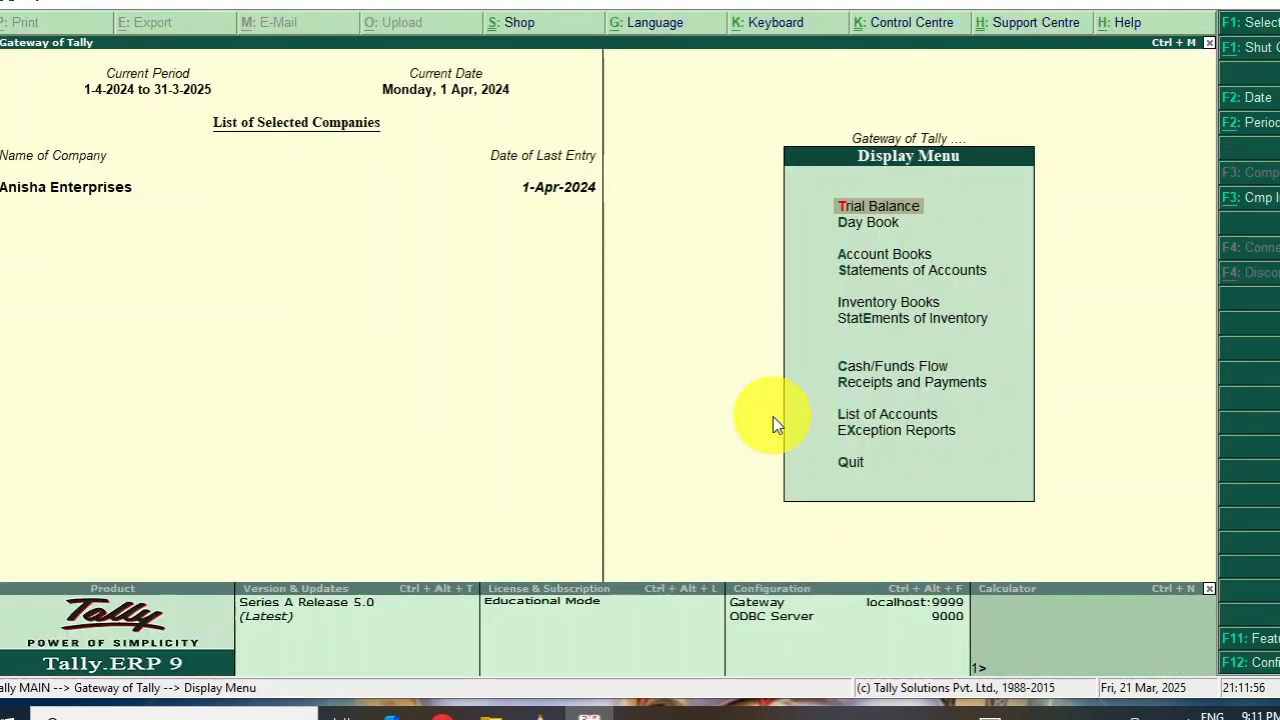
key("Escape")
key("Escape")
key("Escape")
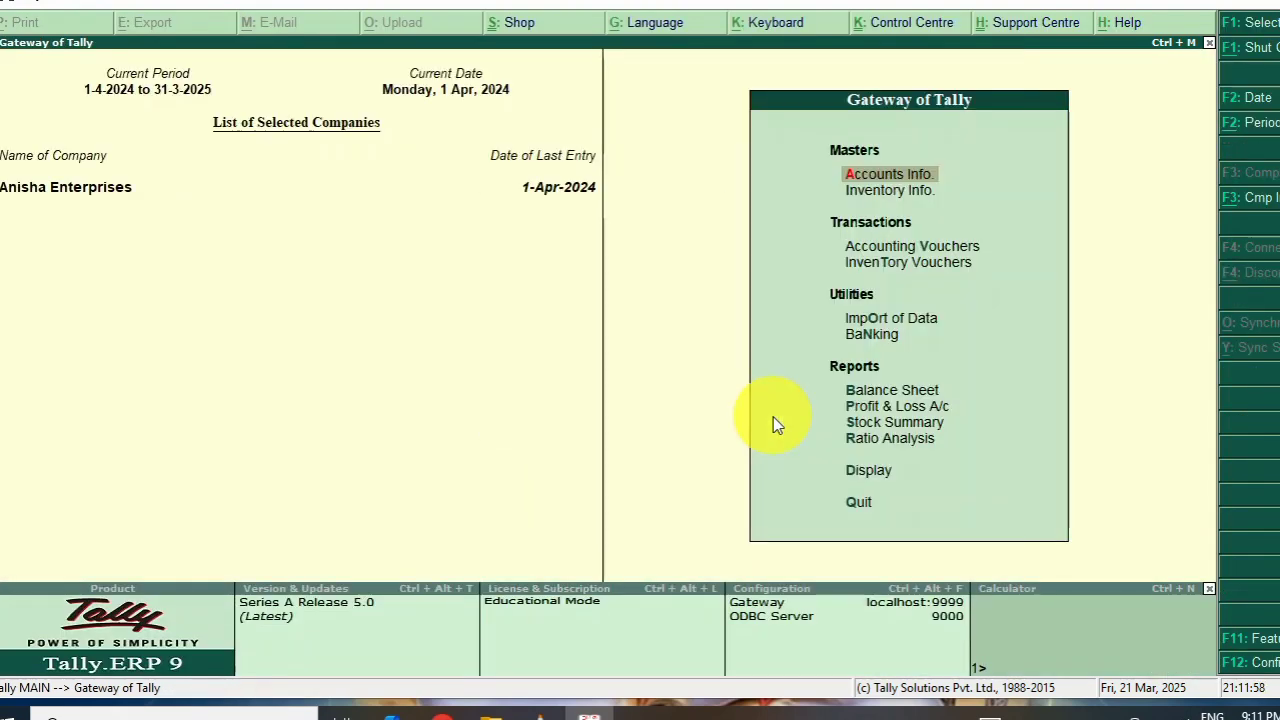
key("Down")
key("Down")
key("Up")
key("Up")
key("Down")
key("Down")
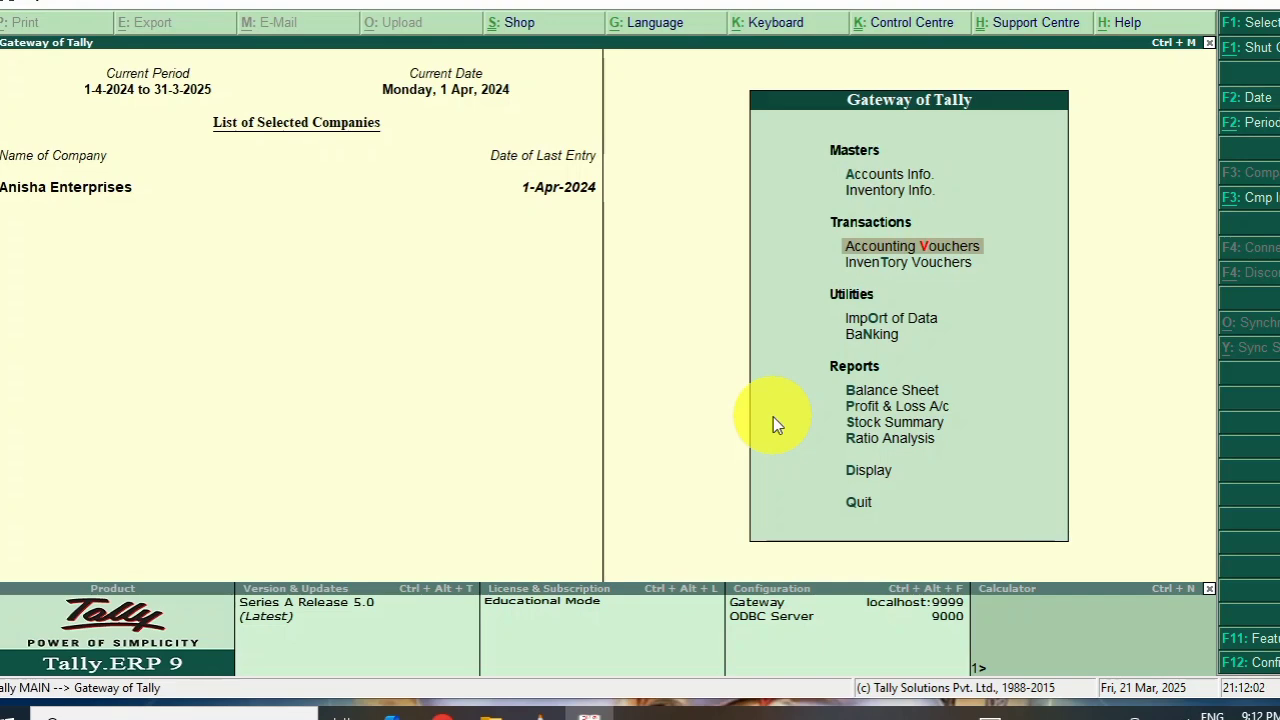
key("d")
key("a")
key("Escape")
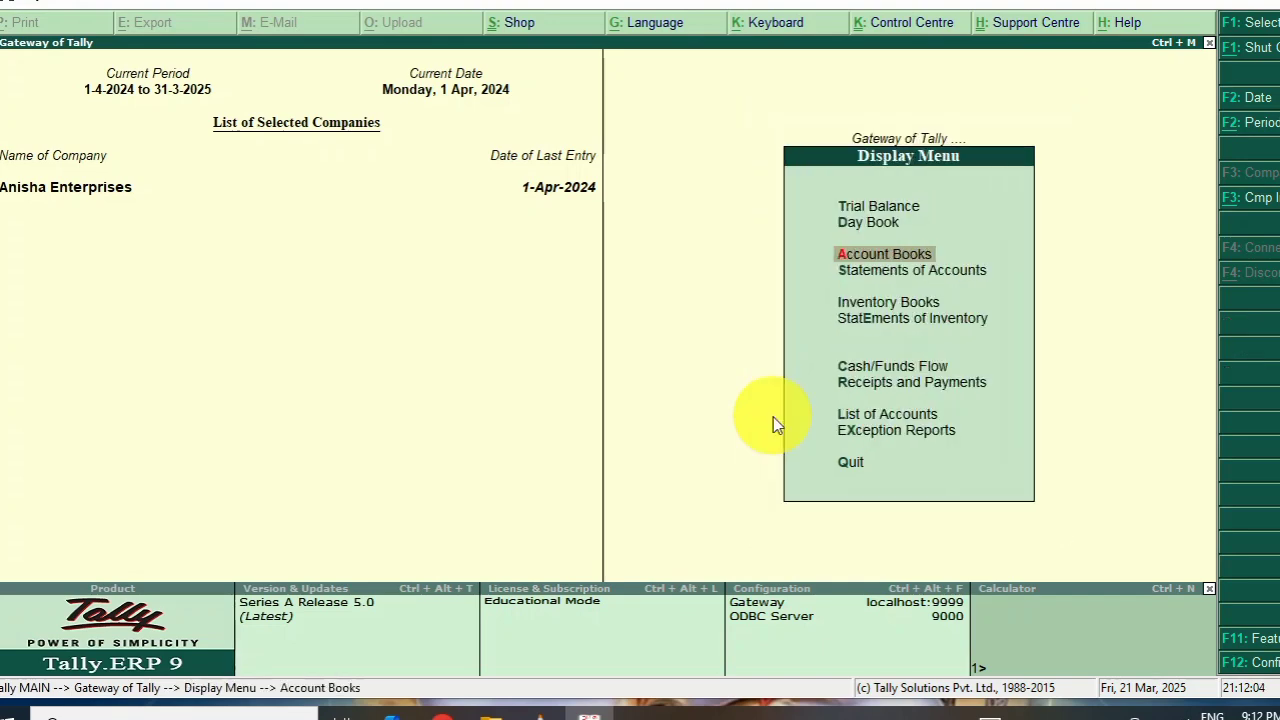
key("Escape")
key("Escape")
key("Escape")
key("Escape")
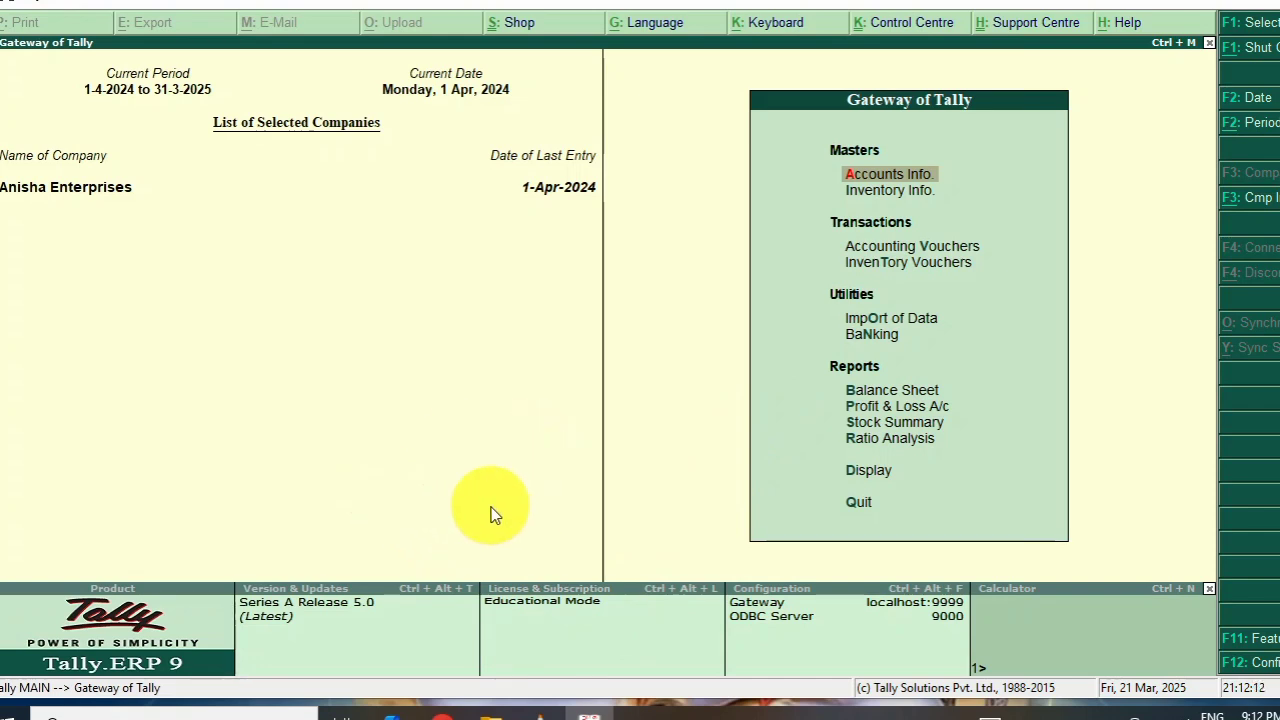
key("Down")
key("Down")
key("Return")
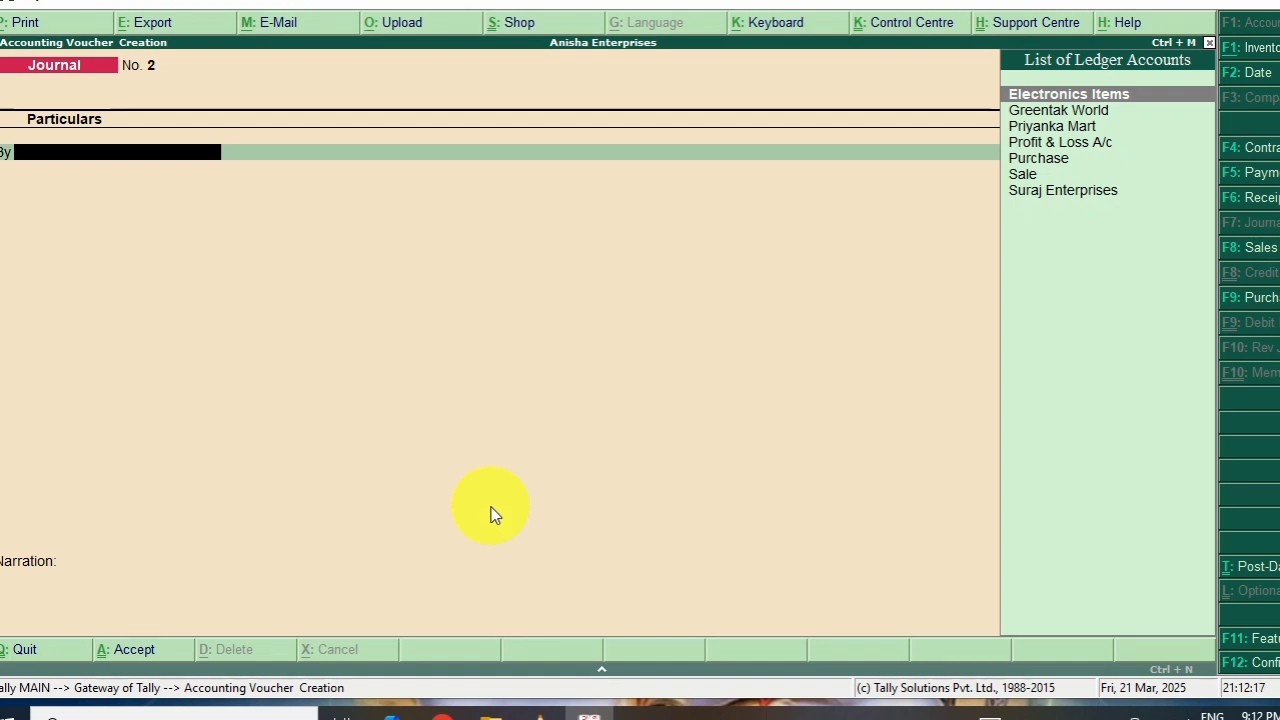
key("Escape")
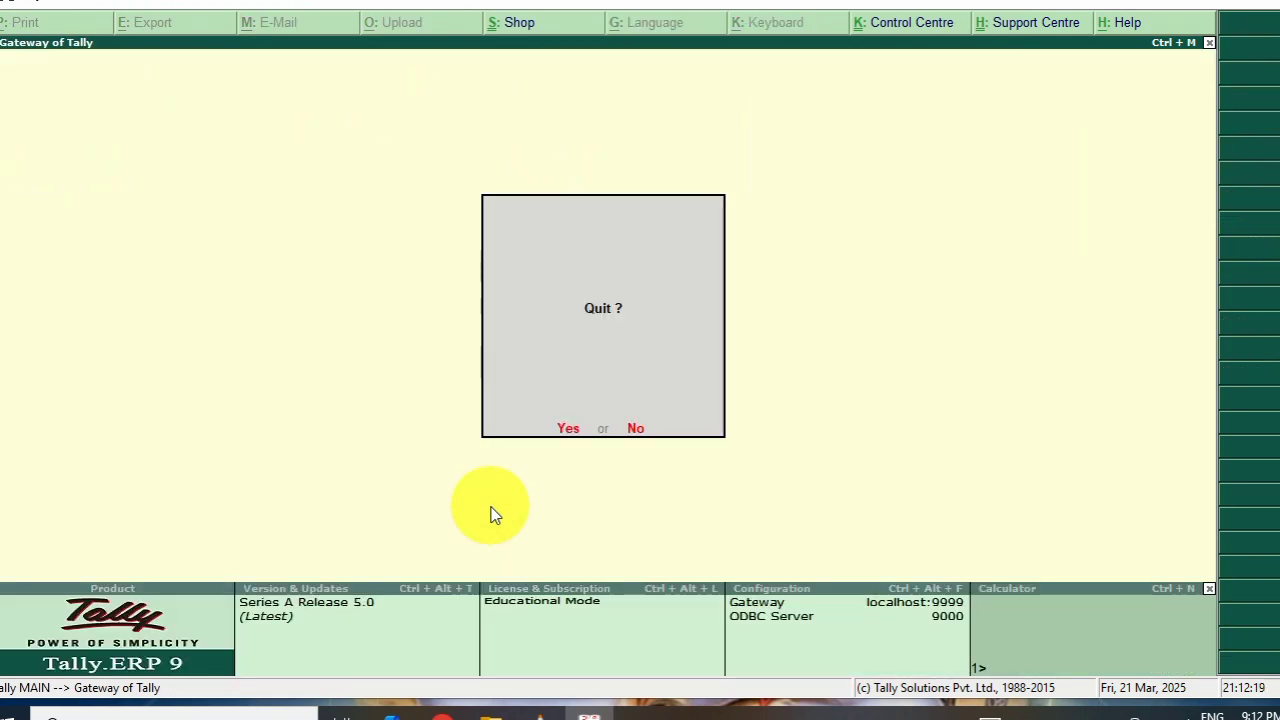
key("Return")
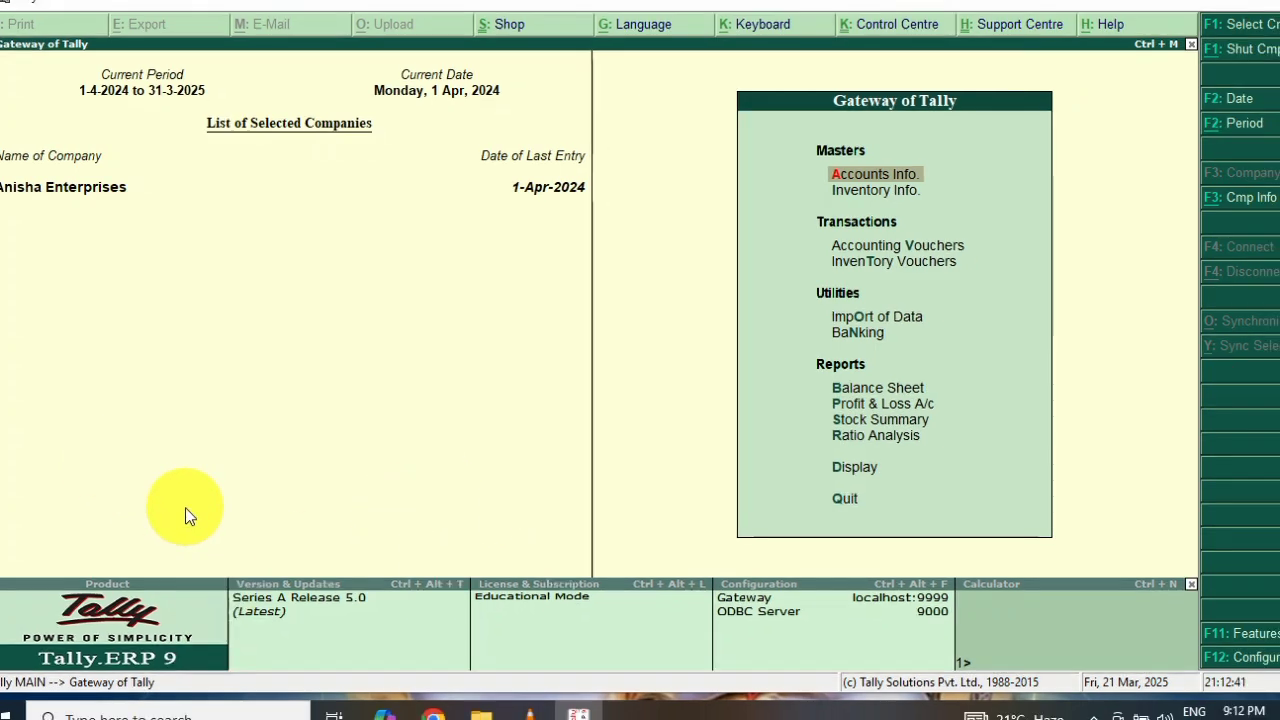
Display the Greentak World ledger from the account books and highlight its Electronics Items journal entry
type("dal")
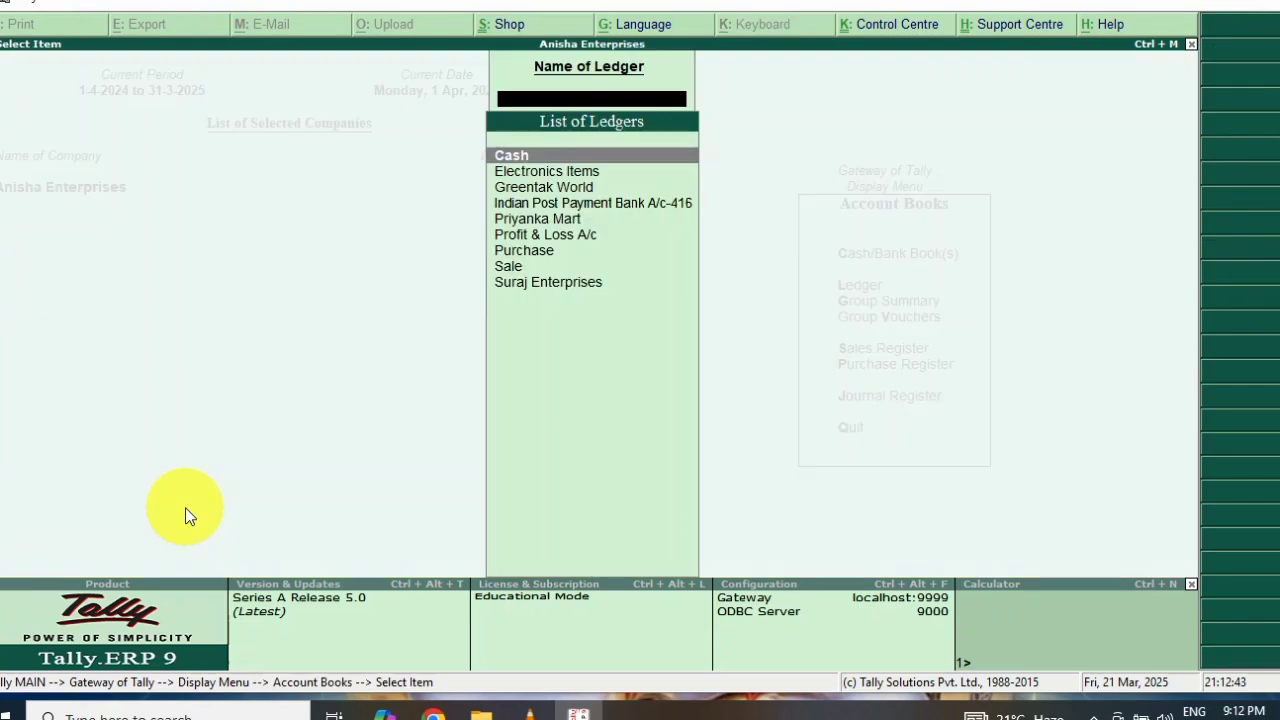
type("Ge")
key("Return")
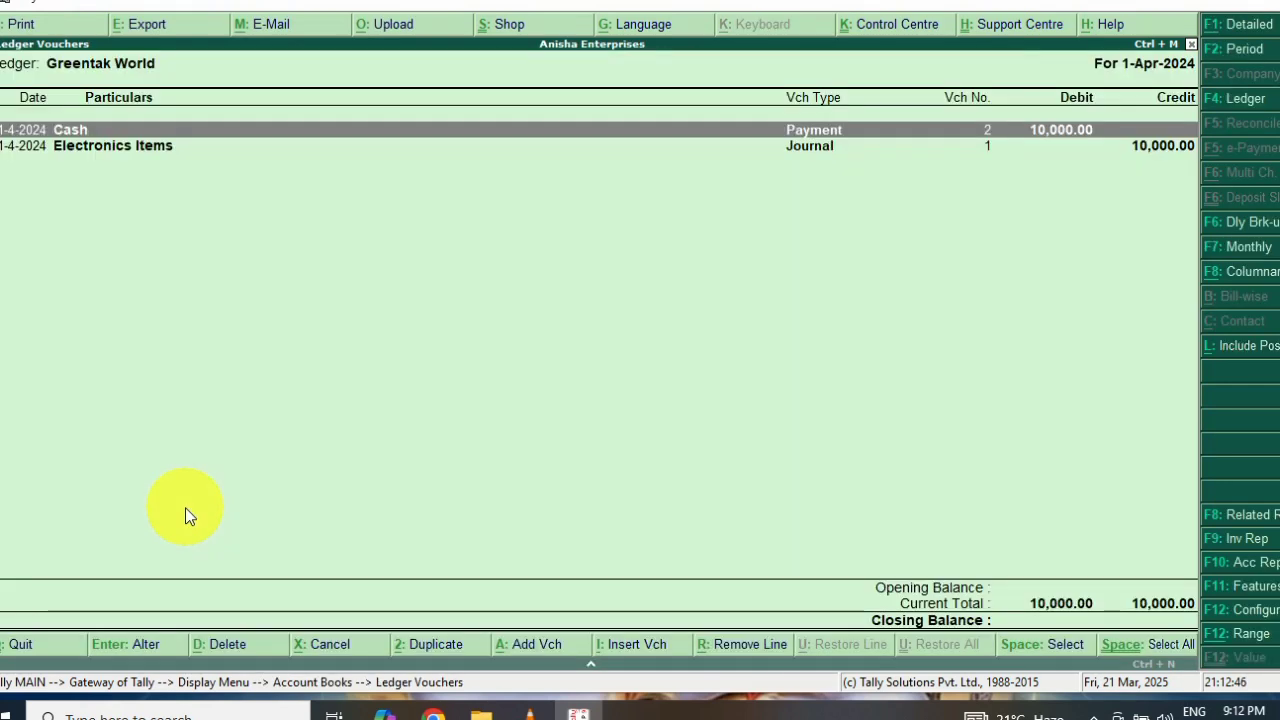
key("Down")
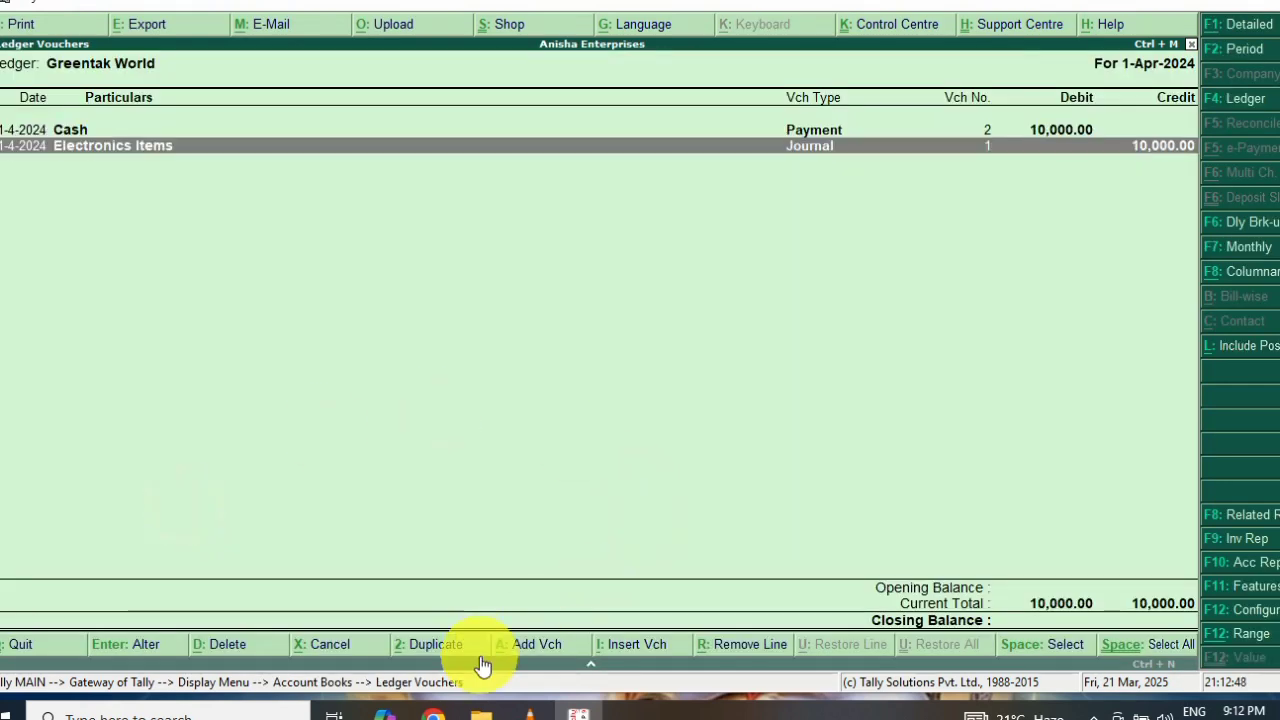